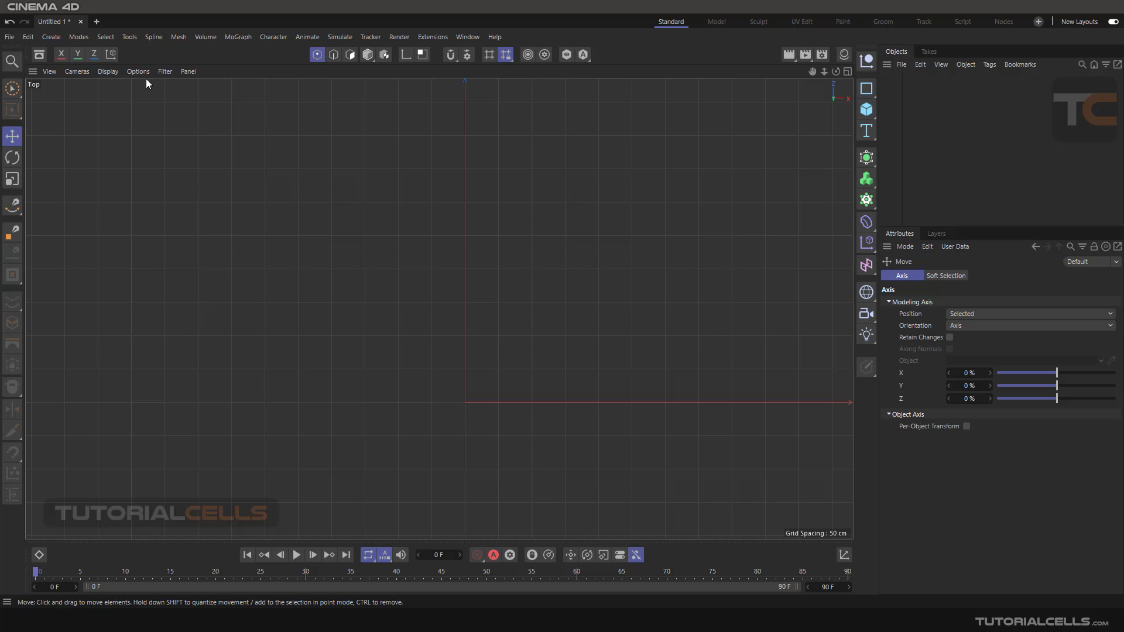
# Step: Show the Spline menu's Add submenu listing Chamfer, Create Point and Cross-Section
pyautogui.click(153, 39)
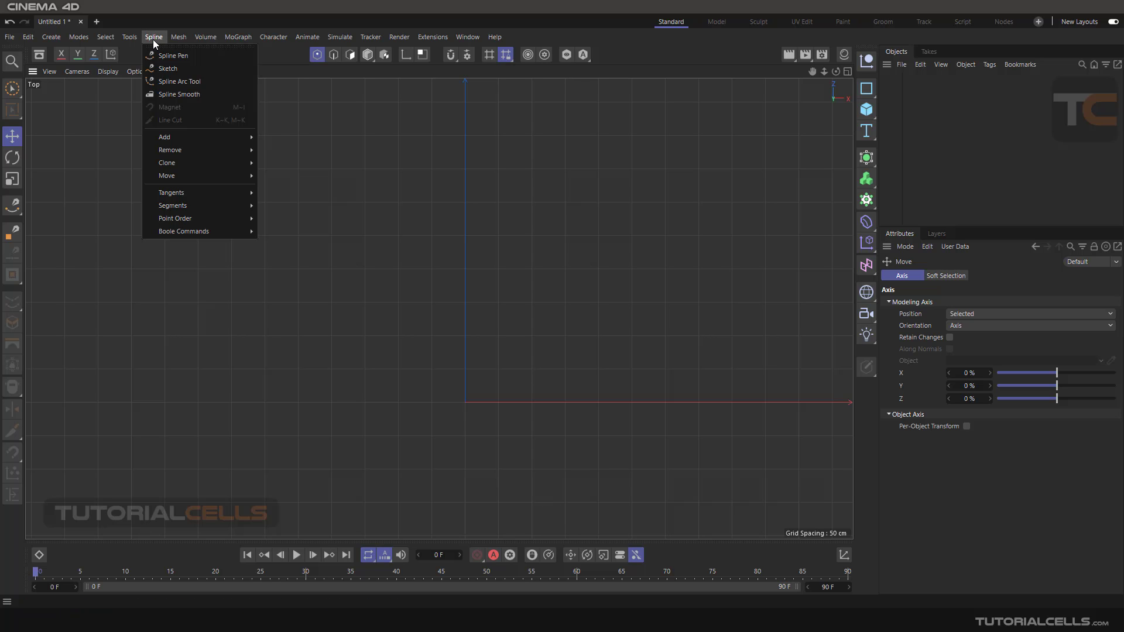
pyautogui.moveTo(168, 135)
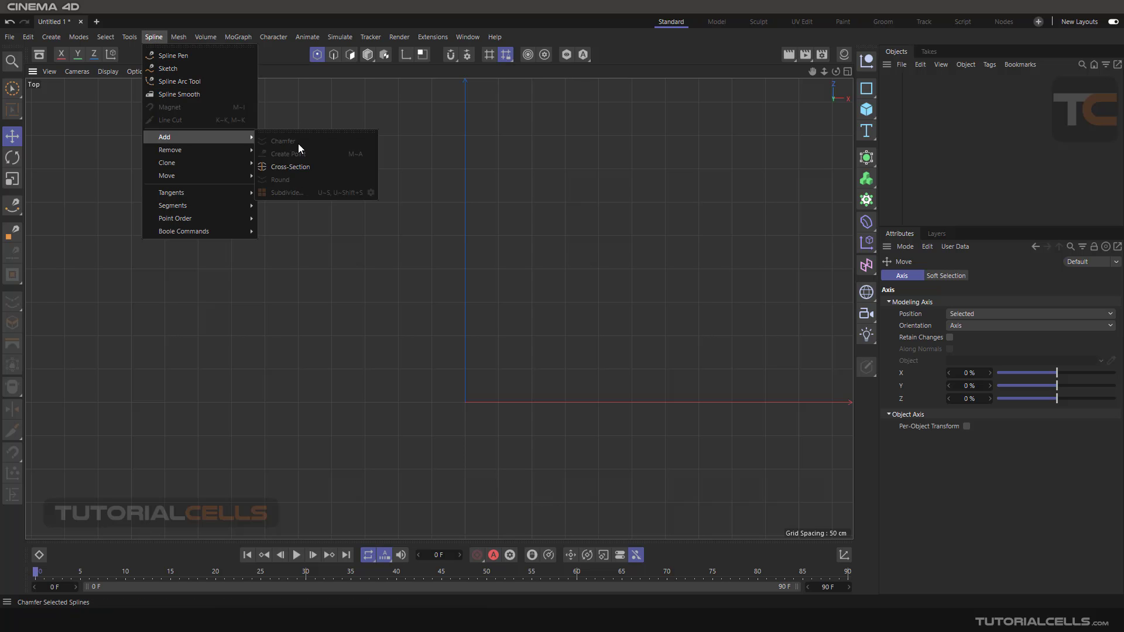
# Step: Add a 400 cm square Rectangle spline and shift the top view to make room on the left
pyautogui.click(866, 93)
pyautogui.click(866, 93)
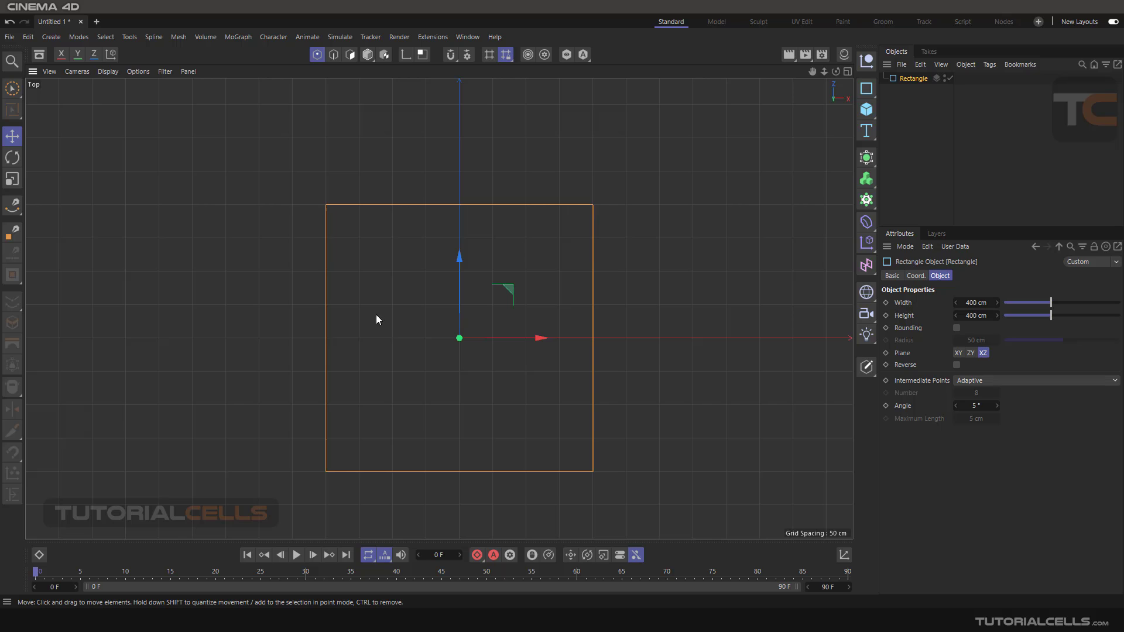
pyautogui.keyDown('alt'); pyautogui.moveTo(376, 314); pyautogui.dragTo(462, 309, button='middle'); pyautogui.keyUp('alt')
# Step: Draw a five-point open zigzag spline with the Spline Pen left of the square
pyautogui.click(13, 205)
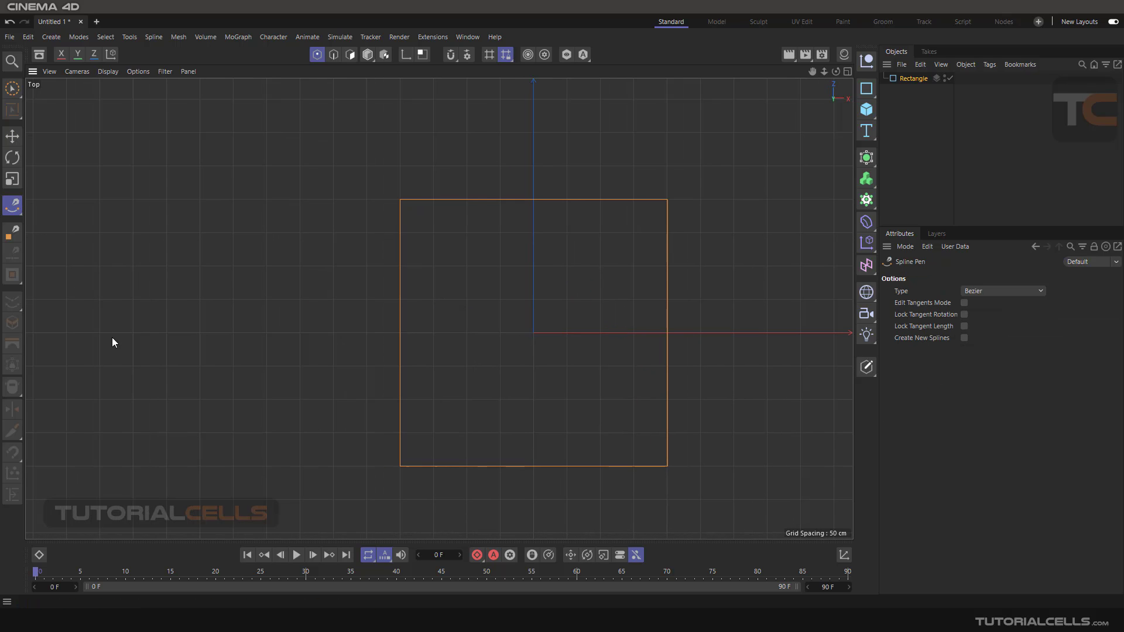
pyautogui.click(114, 346)
pyautogui.click(145, 218)
pyautogui.click(227, 247)
pyautogui.click(298, 141)
pyautogui.click(333, 205)
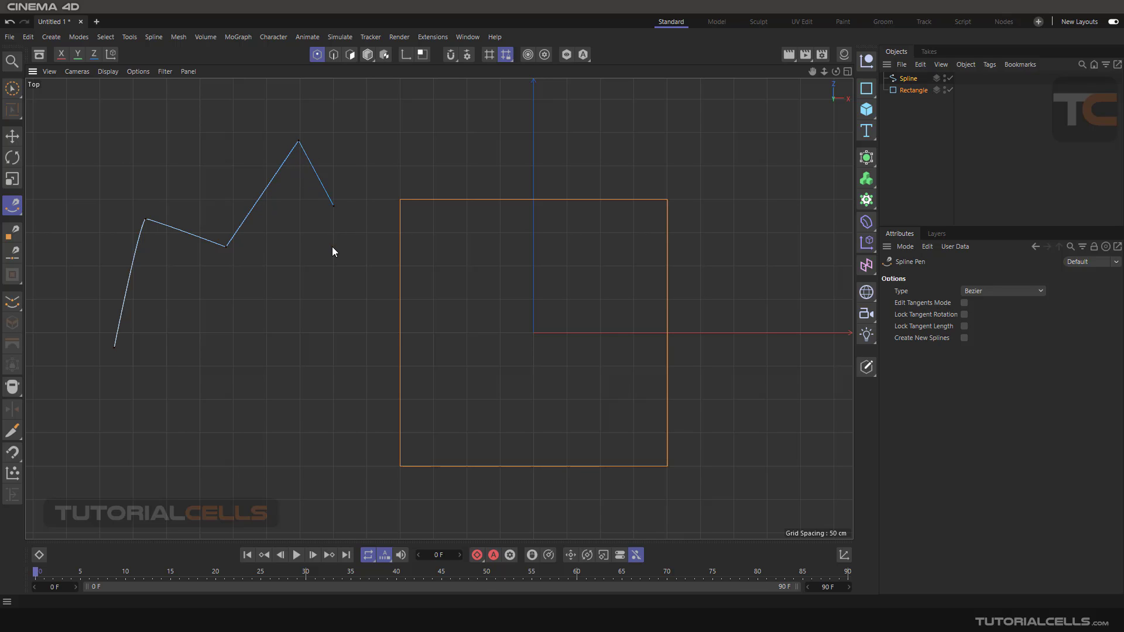
pyautogui.scroll(2, 327, 194)
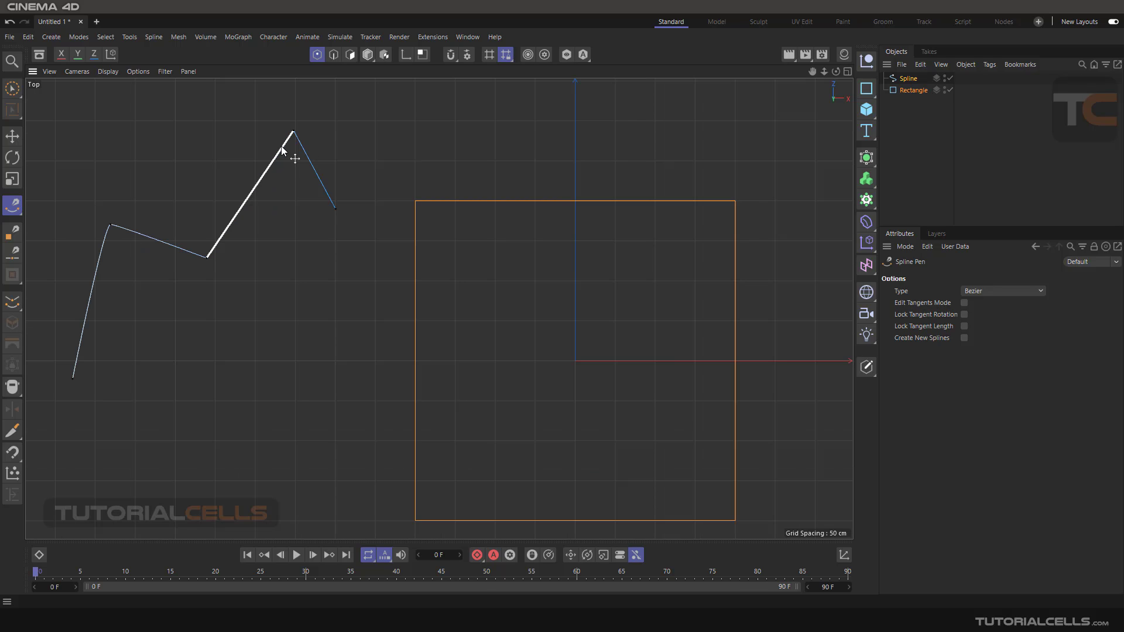
pyautogui.keyDown('alt'); pyautogui.moveTo(280, 147); pyautogui.dragTo(286, 163, button='middle'); pyautogui.keyUp('alt')
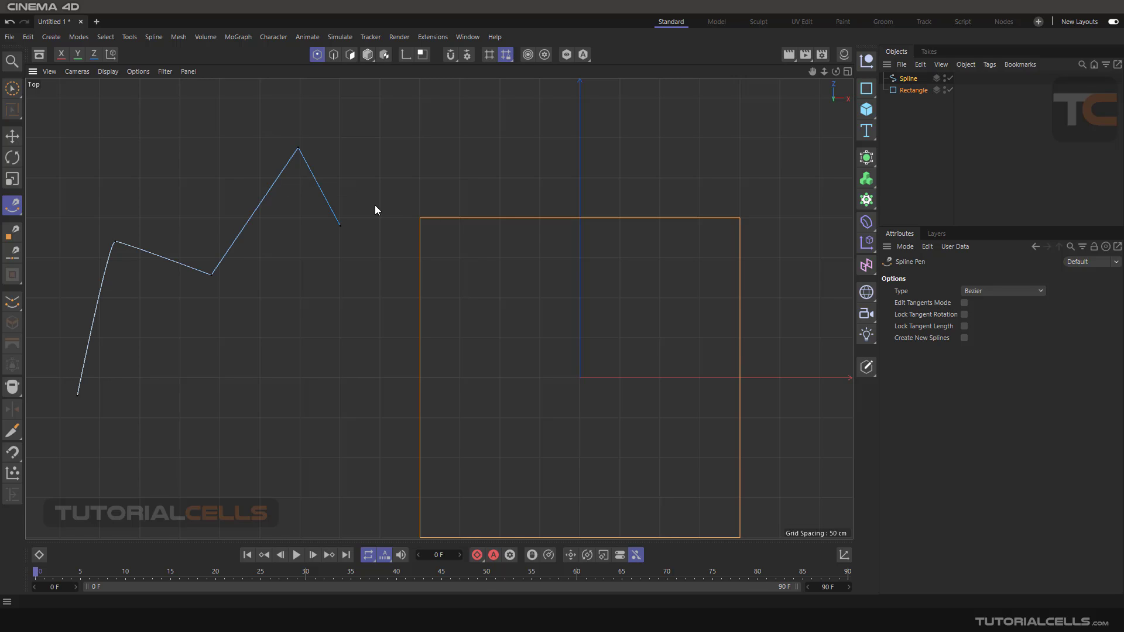
# Step: Select the Rectangle object and convert it to an editable spline with Make Editable (C)
pyautogui.keyDown('alt'); pyautogui.moveTo(579, 268); pyautogui.dragTo(533, 185, button='middle'); pyautogui.keyUp('alt')
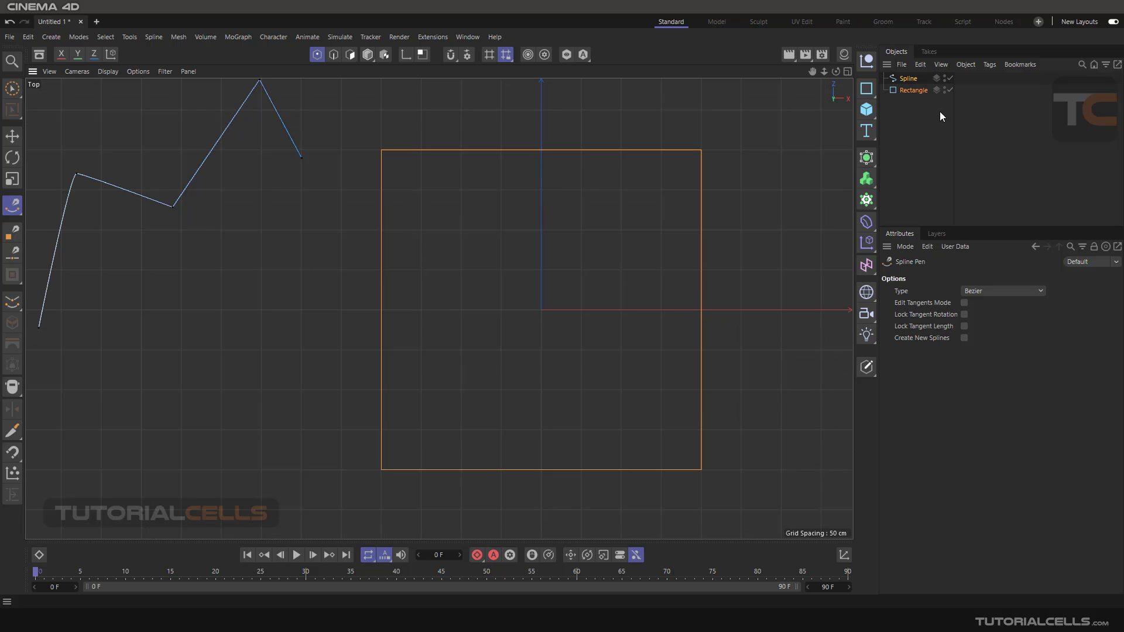
pyautogui.click(911, 93)
pyautogui.click(867, 367)
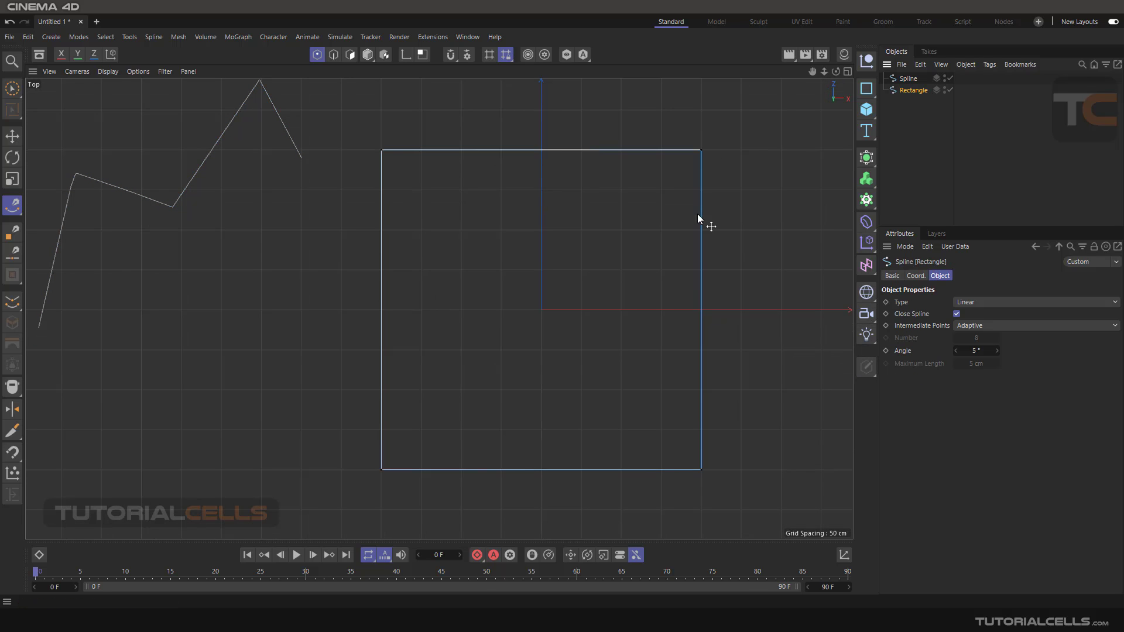
pyautogui.scroll(-3, 628, 210)
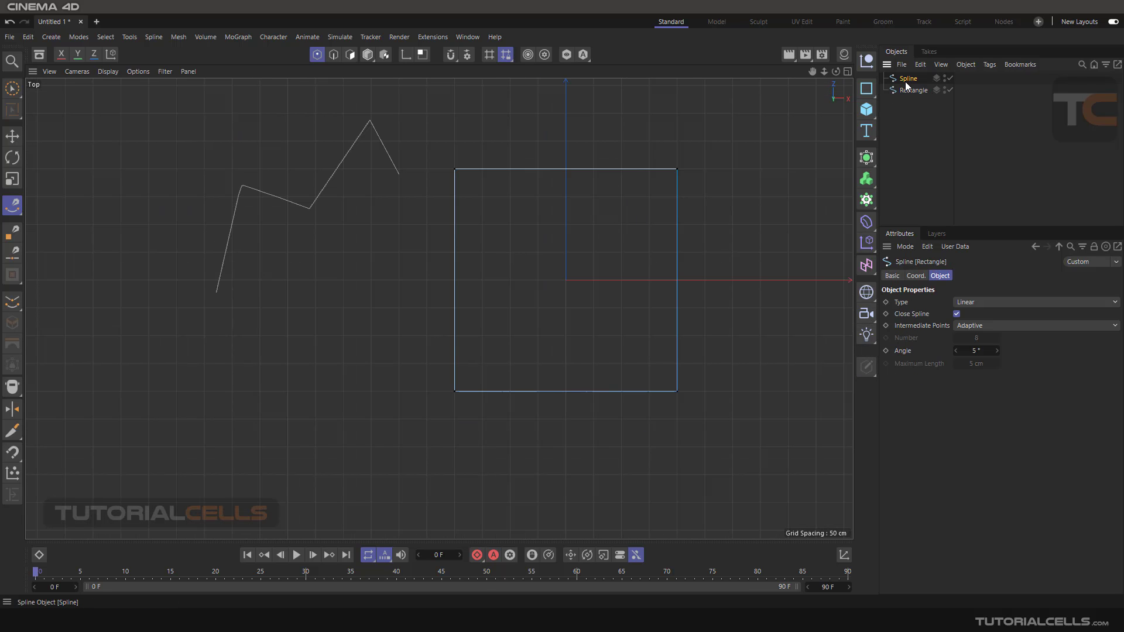
pyautogui.scroll(2, 630, 229)
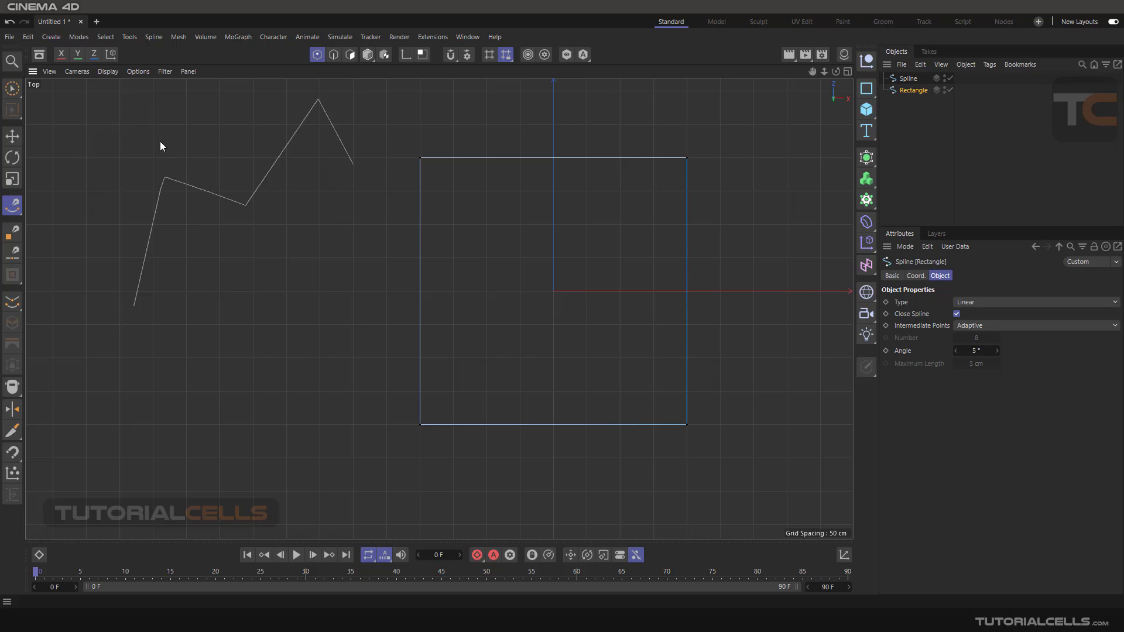
# Step: Chamfer all four square corners with the Chamfer tool to an 11.64 cm rounded radius
pyautogui.click(149, 39)
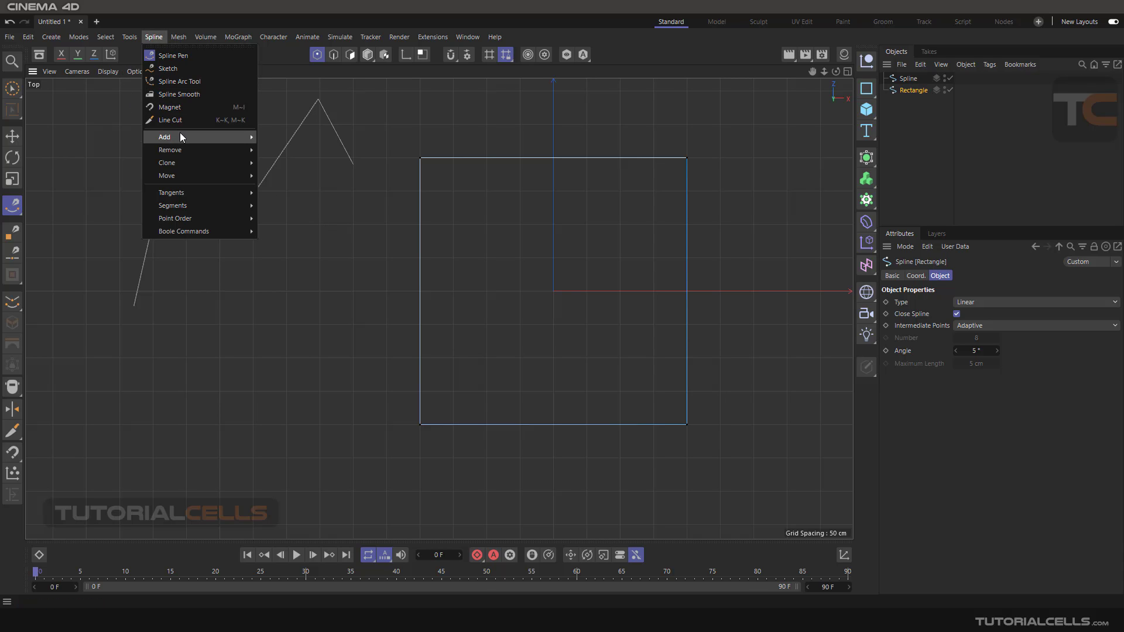
pyautogui.click(320, 191)
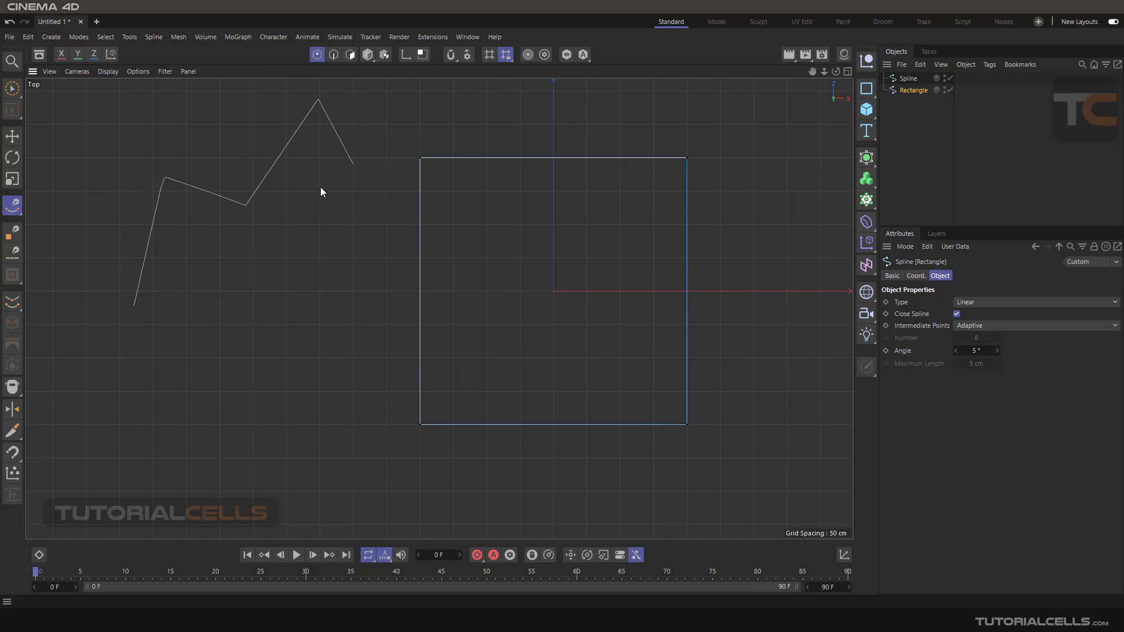
pyautogui.rightClick(320, 188)
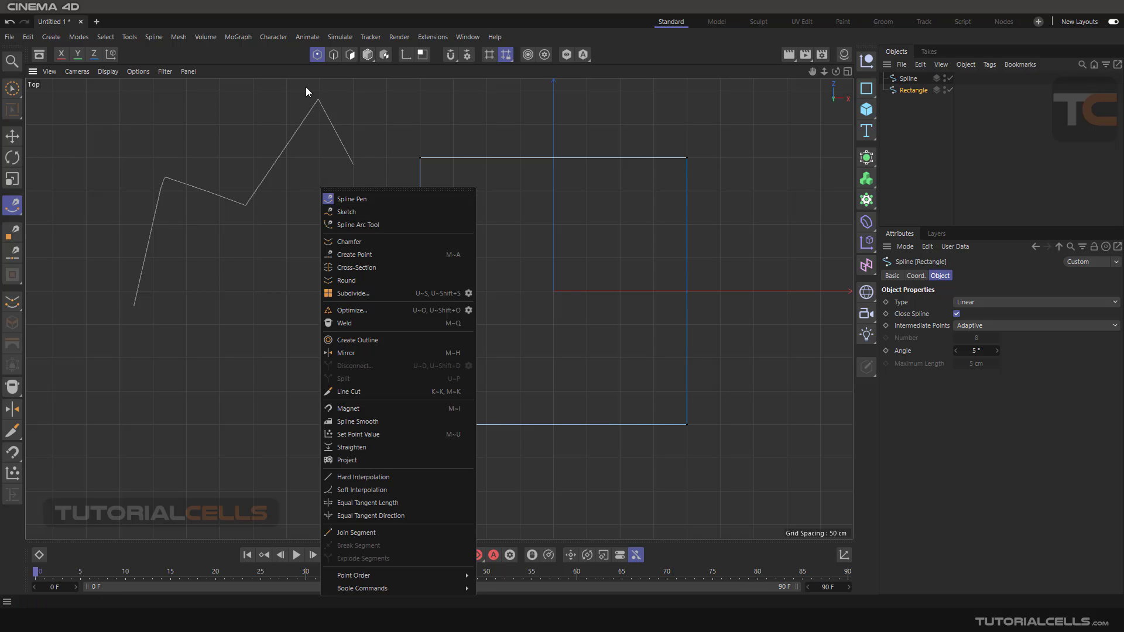
pyautogui.click(365, 241)
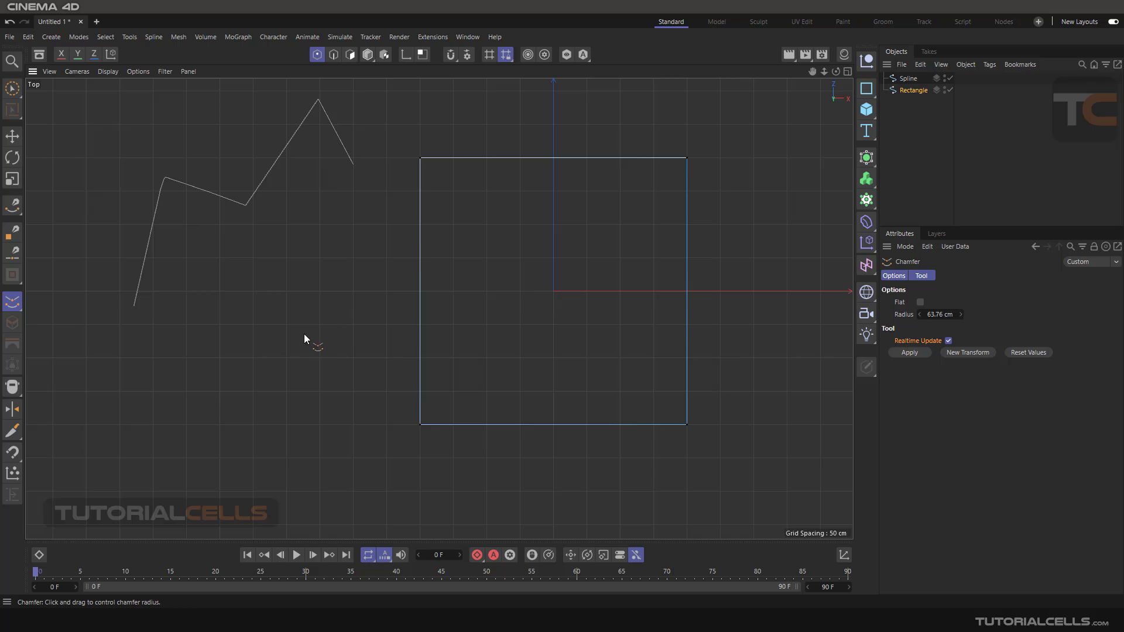
pyautogui.moveTo(303, 336); pyautogui.dragTo(182, 350)
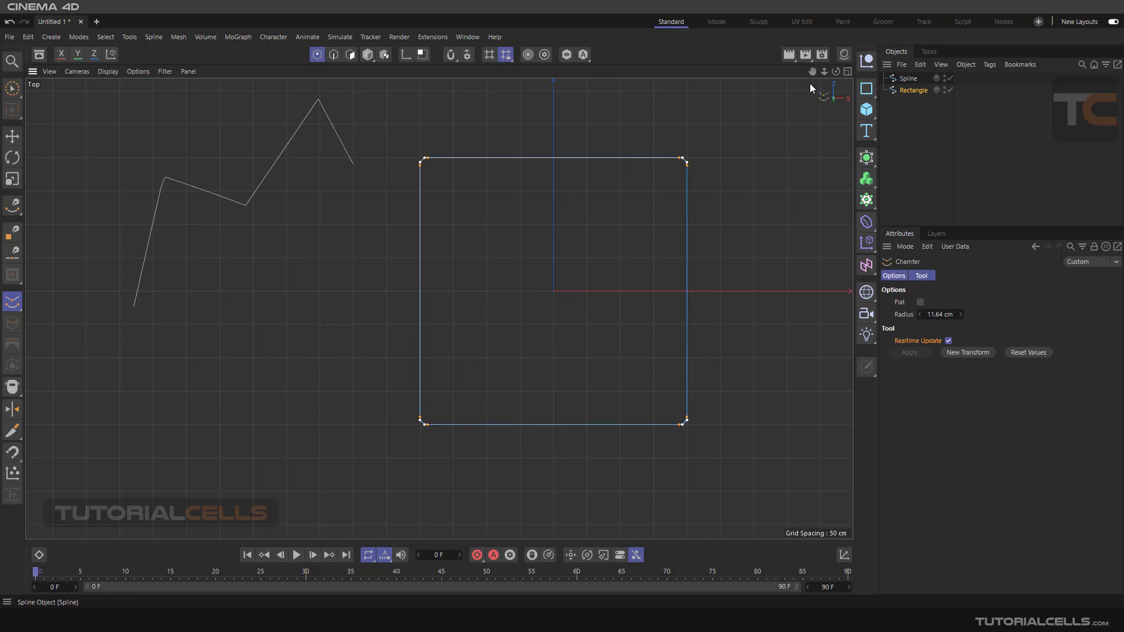
pyautogui.scroll(2, 640, 272)
pyautogui.moveTo(641, 272); pyautogui.dragTo(582, 274, button='middle')
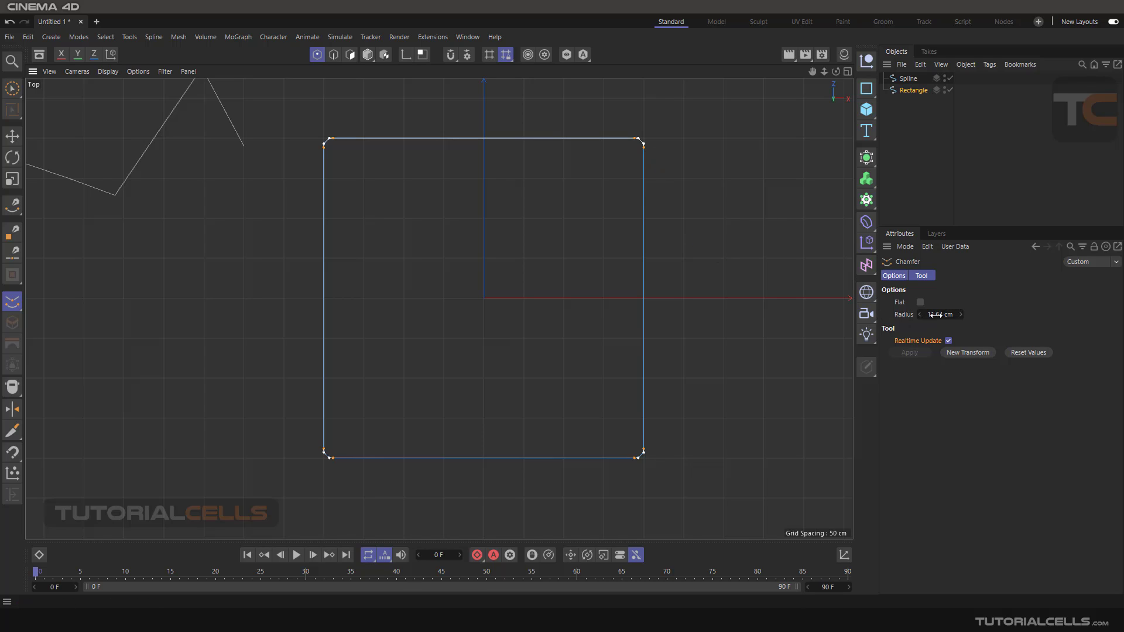
# Step: Enlarge the chamfer radius, then reduce it to 10.81 cm so corners become straight diagonals
pyautogui.moveTo(934, 314)
pyautogui.mouseDown()
pyautogui.moveTo(989, 314)
pyautogui.moveTo(948, 314)
pyautogui.mouseUp()
pyautogui.scroll(2, 627, 212)
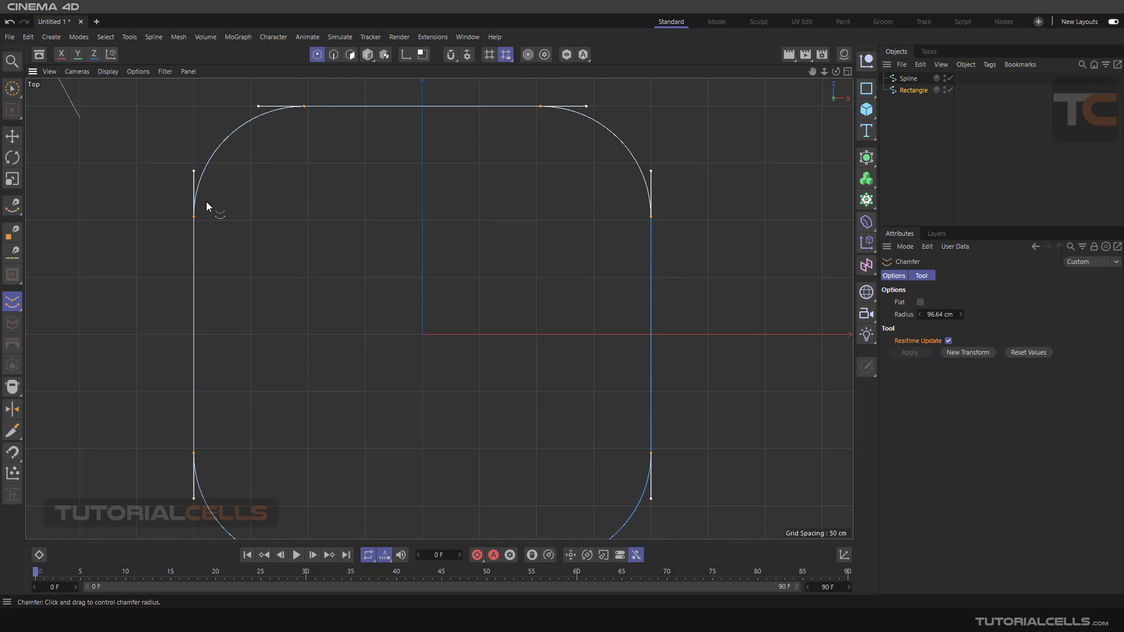
pyautogui.moveTo(464, 297); pyautogui.dragTo(469, 296)
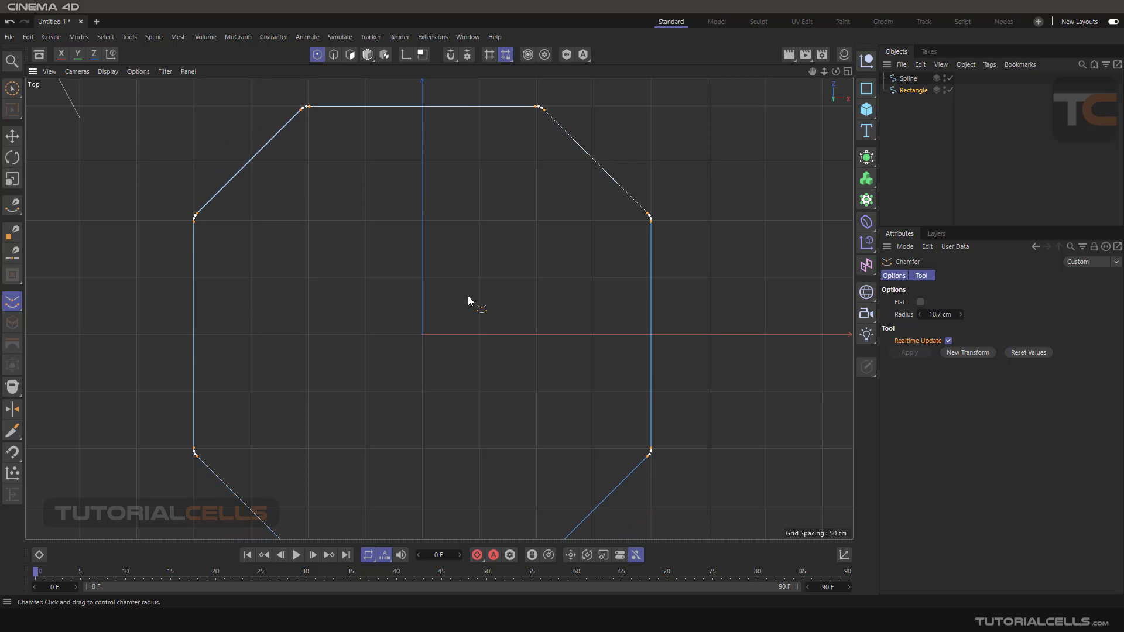
pyautogui.scroll(-3, 404, 320)
pyautogui.scroll(2, 405, 318)
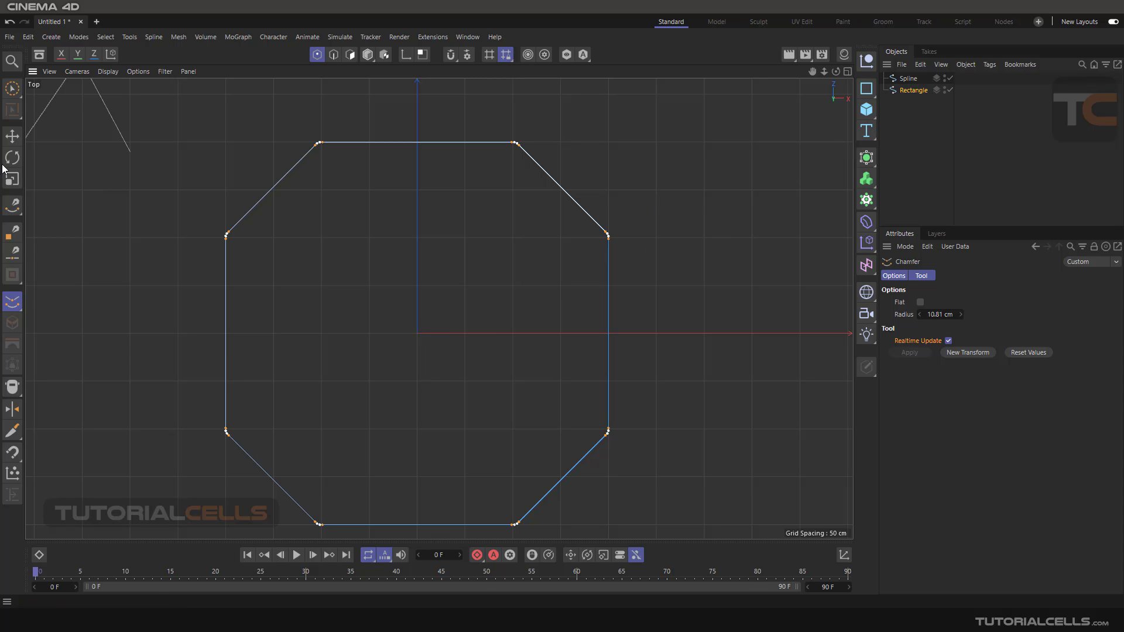
# Step: Undo the previous chamfer and start a fresh small chamfer on the square's corners
pyautogui.press('e')
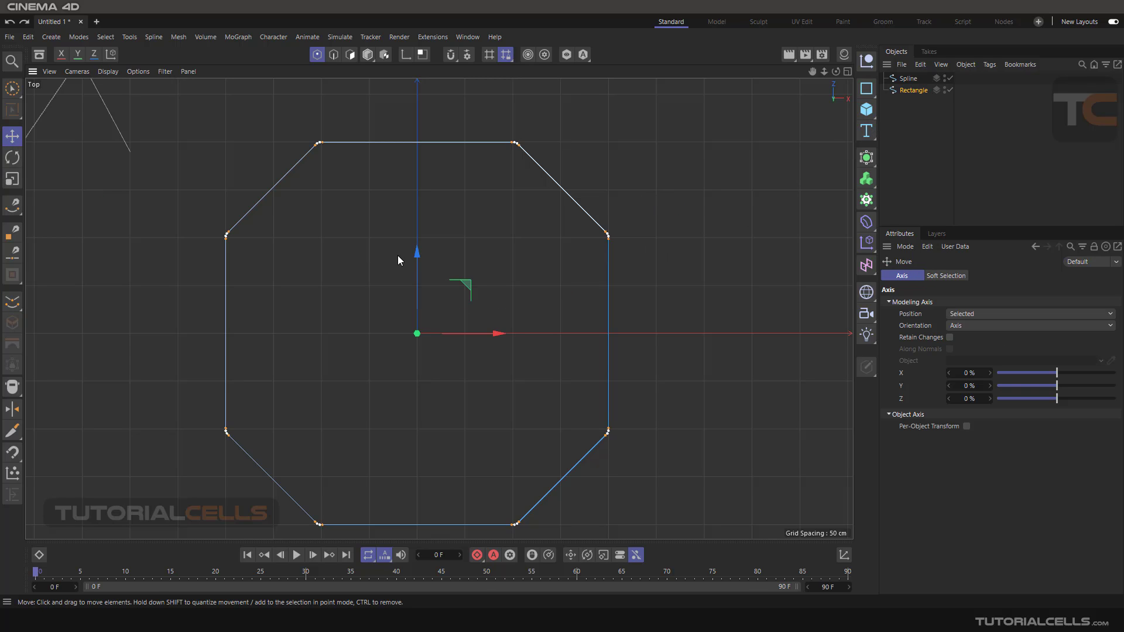
pyautogui.hotkey('ctrl', 'z')
pyautogui.hotkey('ctrl', 'z')
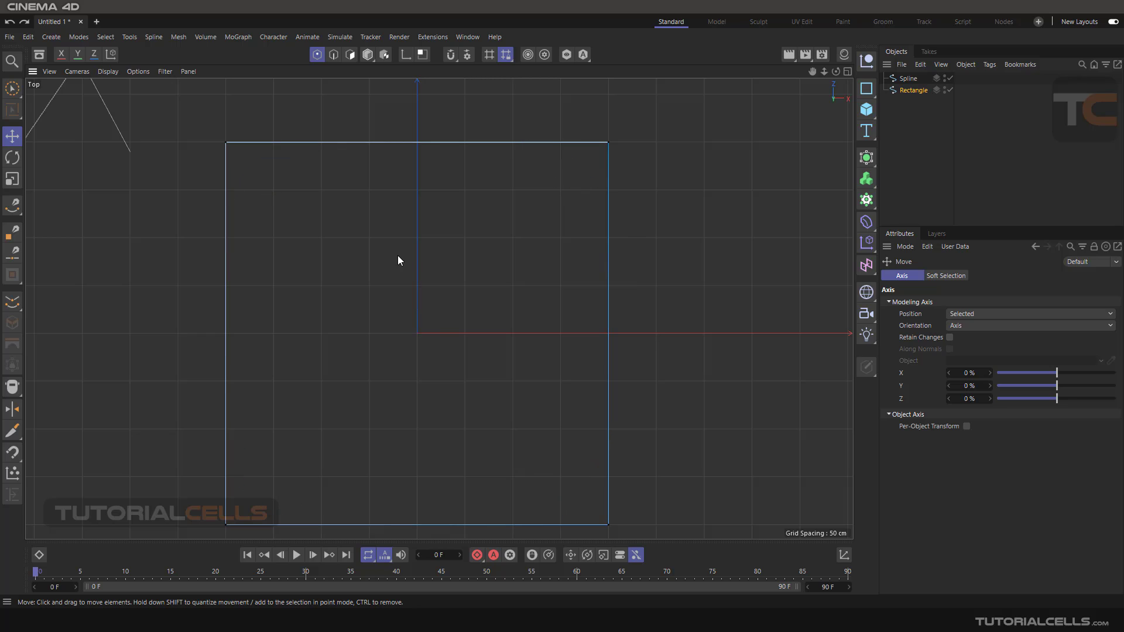
pyautogui.rightClick(474, 265)
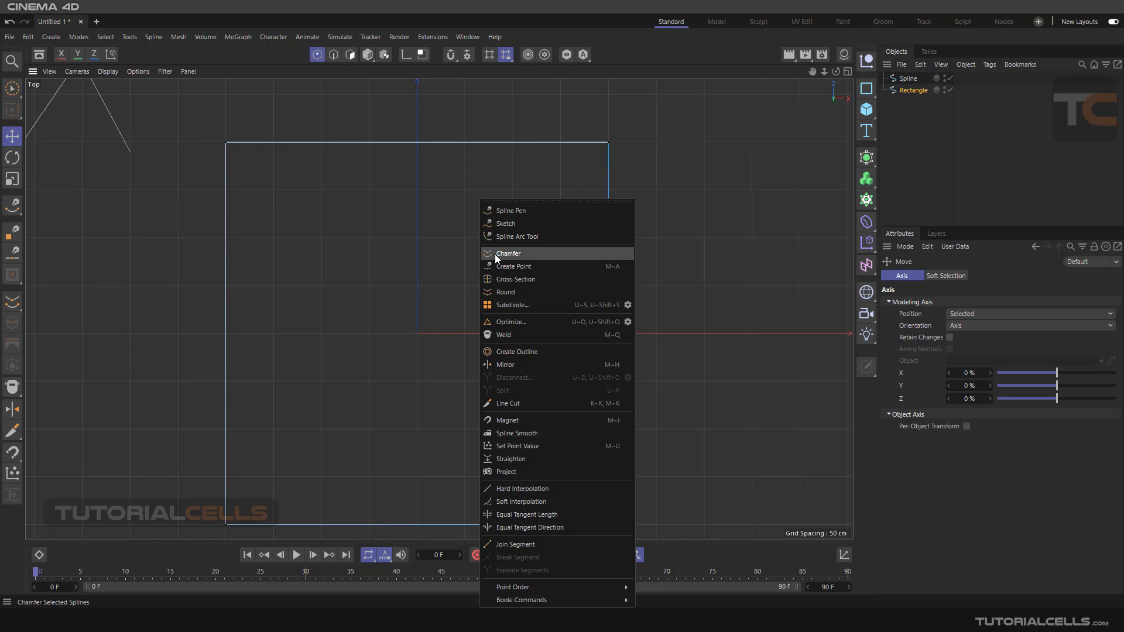
pyautogui.click(498, 253)
pyautogui.moveTo(331, 342); pyautogui.dragTo(319, 354)
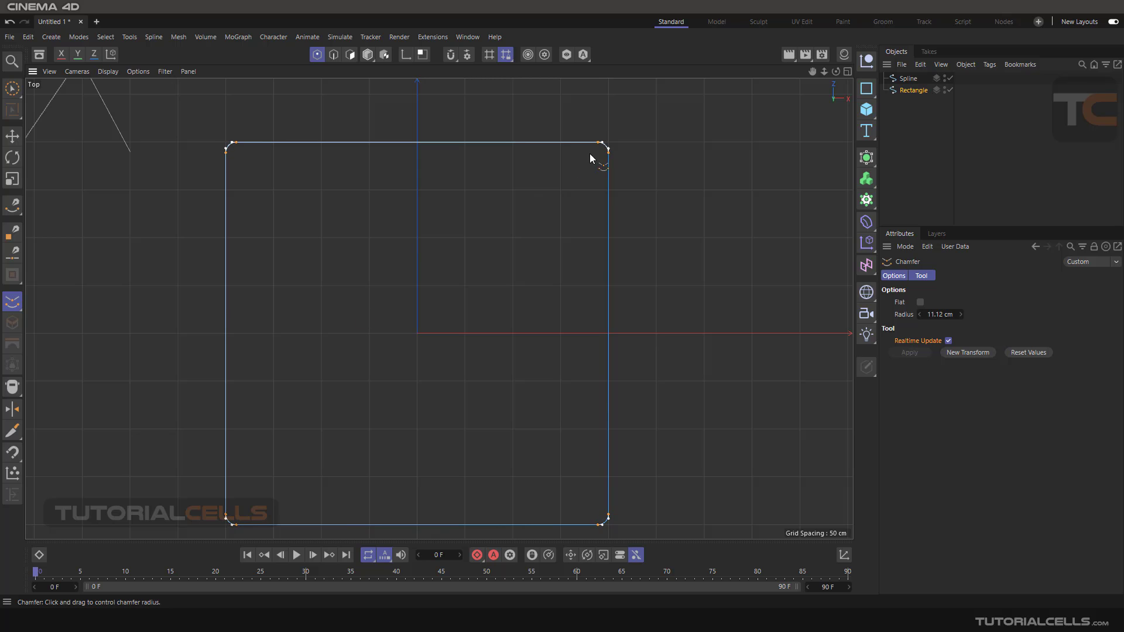
pyautogui.scroll(10, 588, 154)
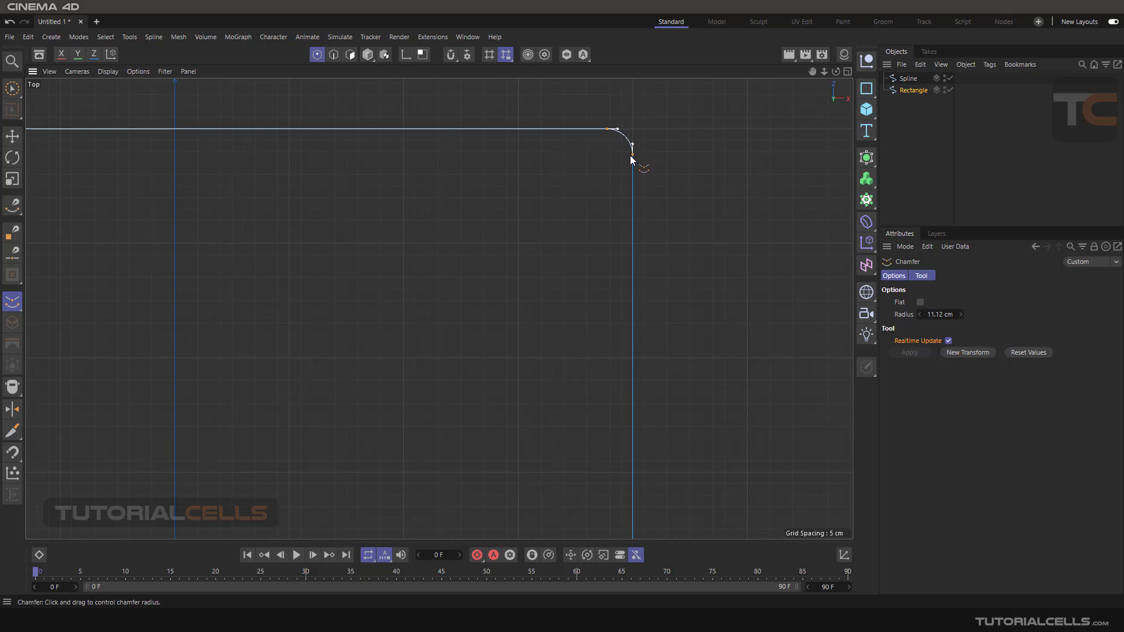
# Step: Raise the chamfer radius to 105.12 cm, previewing Flat but leaving the corners rounded
pyautogui.moveTo(928, 315); pyautogui.dragTo(969, 314)
pyautogui.scroll(-1, 562, 272)
pyautogui.scroll(-8, 562, 273)
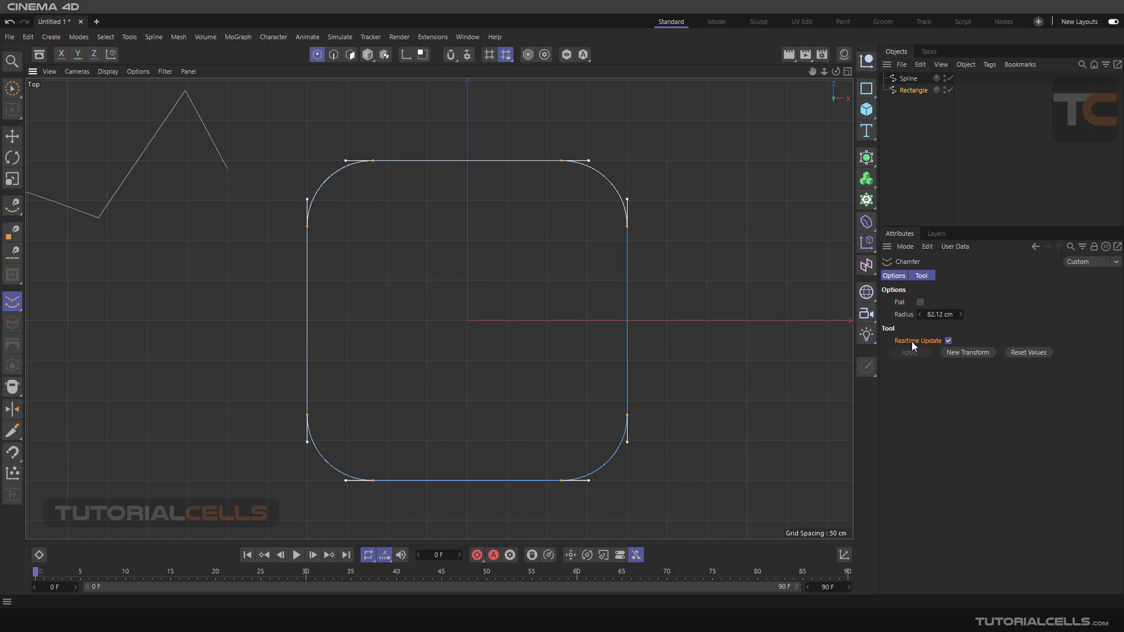
pyautogui.moveTo(935, 316); pyautogui.dragTo(950, 316)
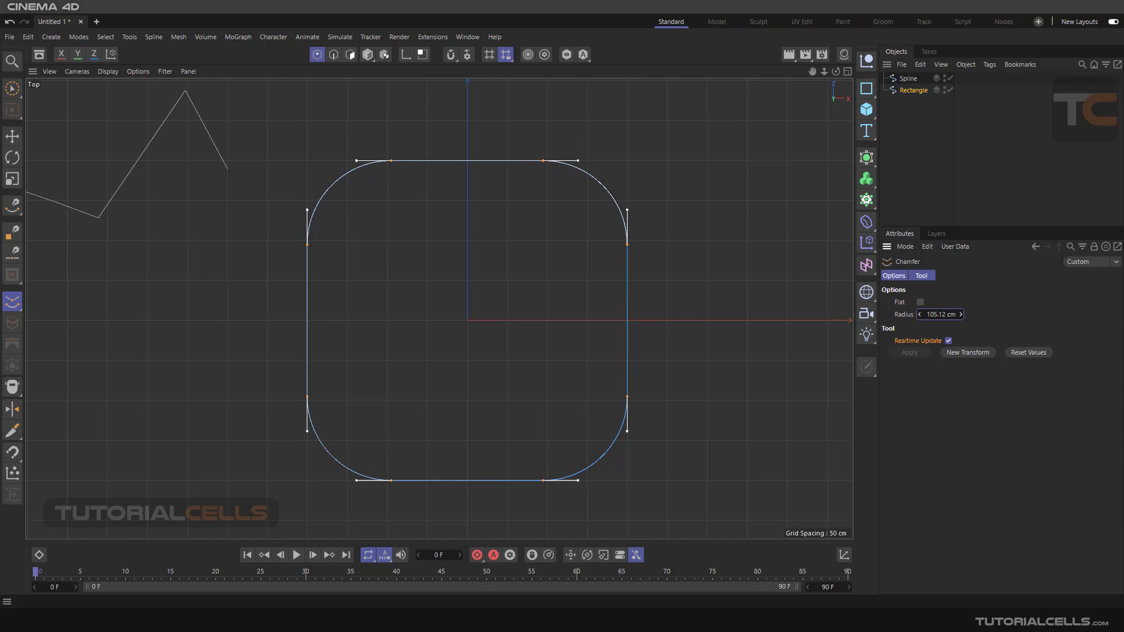
pyautogui.click(920, 302)
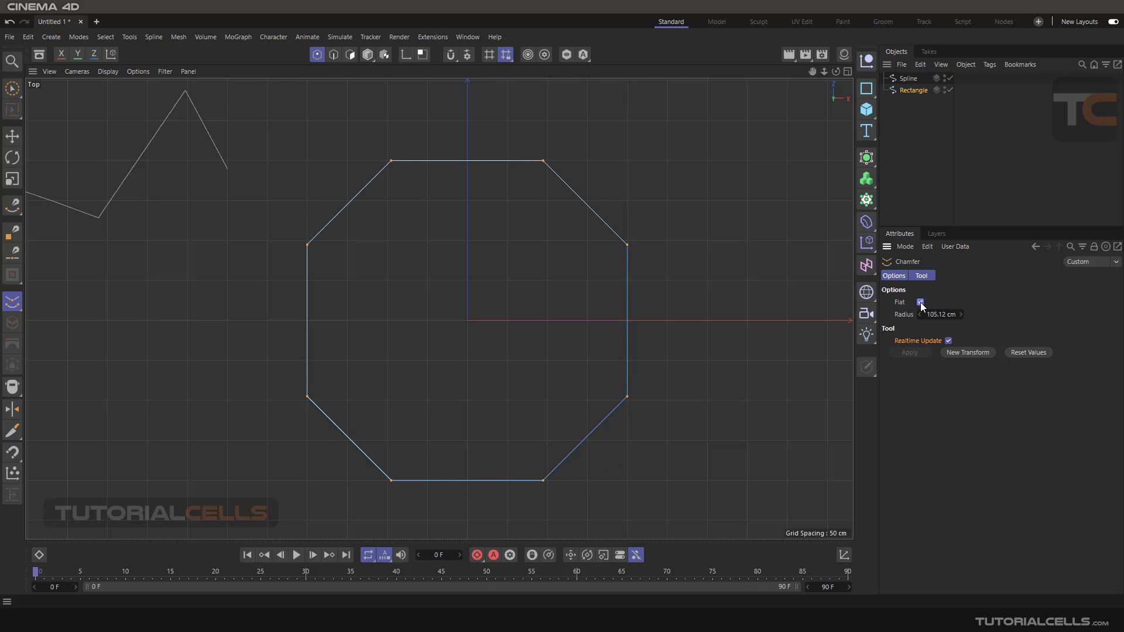
pyautogui.click(920, 302)
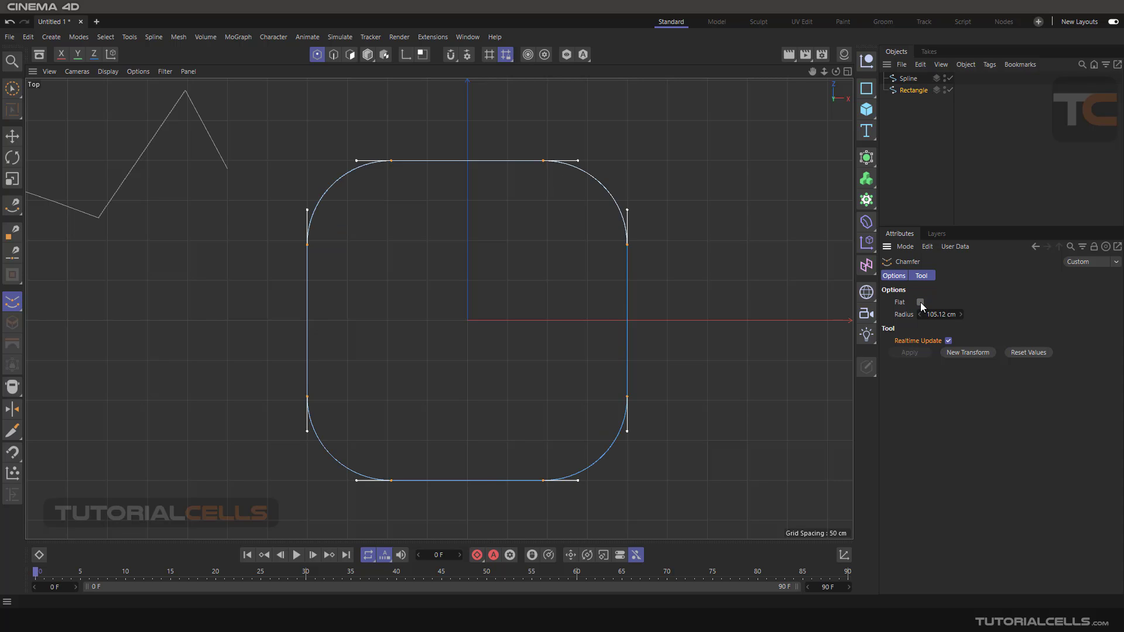
pyautogui.click(920, 302)
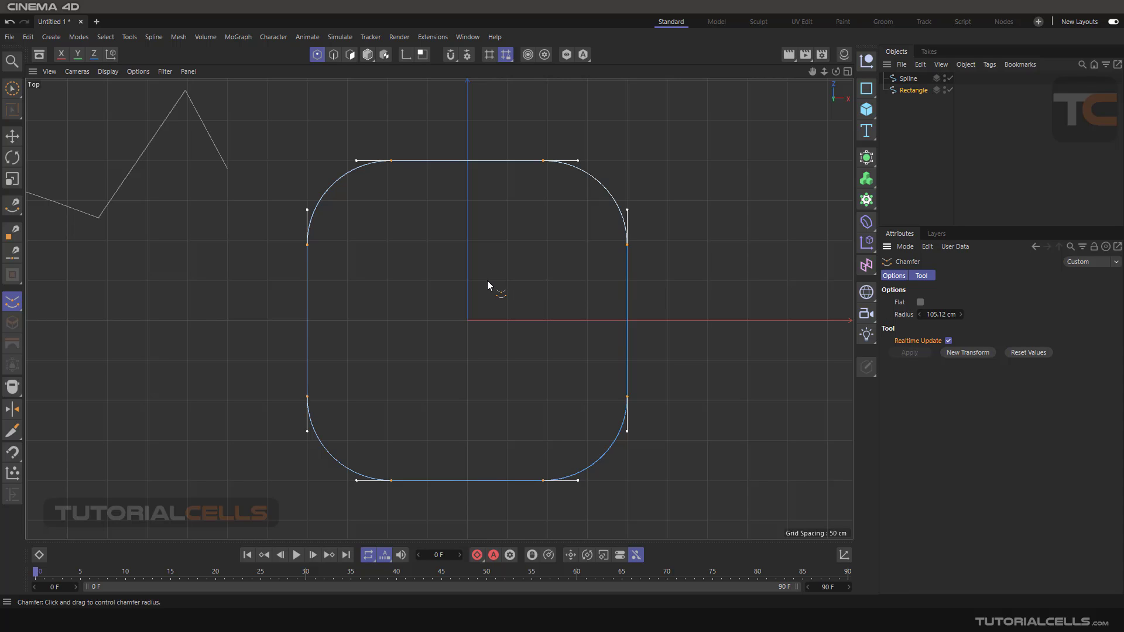
# Step: Select the zigzag spline's middle valley point with the Move tool
pyautogui.click(13, 137)
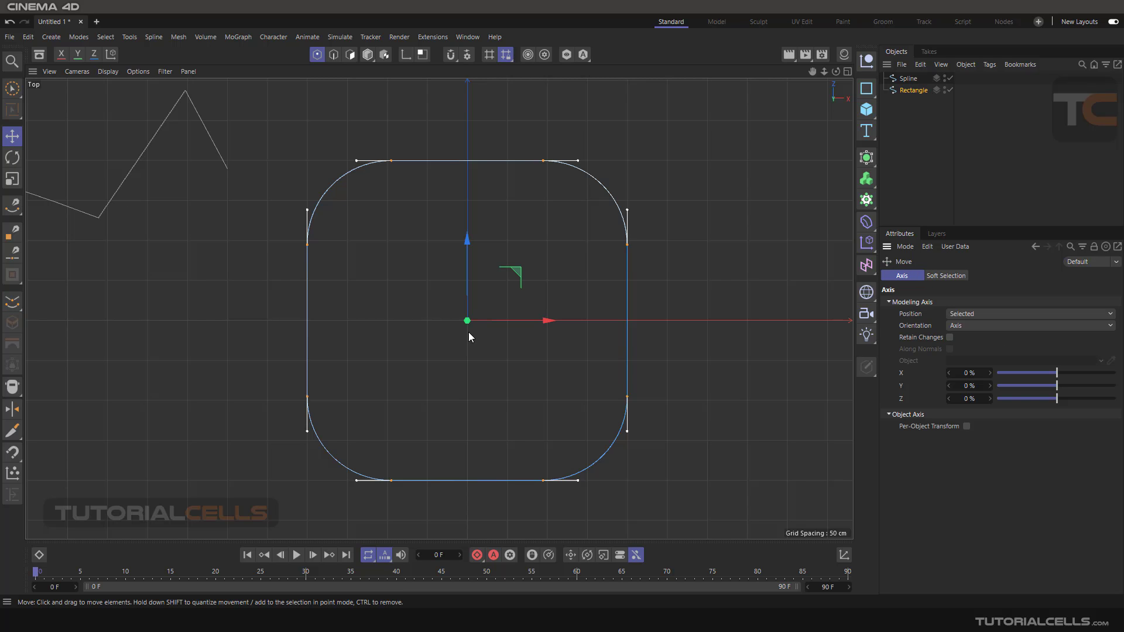
pyautogui.moveTo(168, 275); pyautogui.dragTo(484, 273, button='middle')
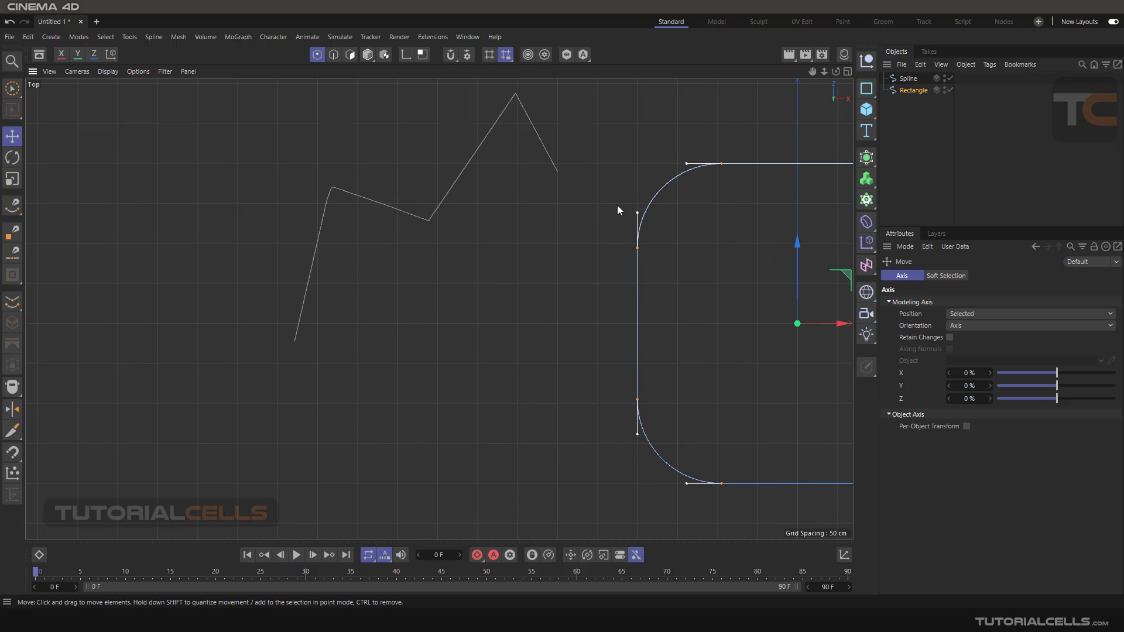
pyautogui.click(550, 140)
pyautogui.scroll(4, 447, 203)
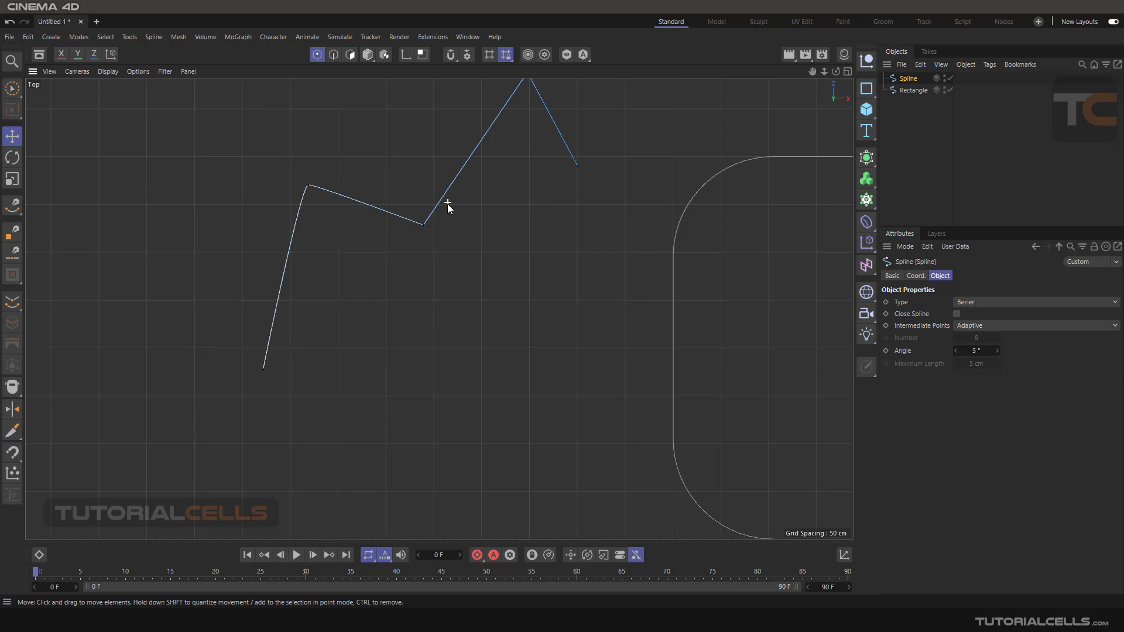
pyautogui.click(419, 229)
pyautogui.moveTo(511, 264); pyautogui.dragTo(458, 329, button='middle')
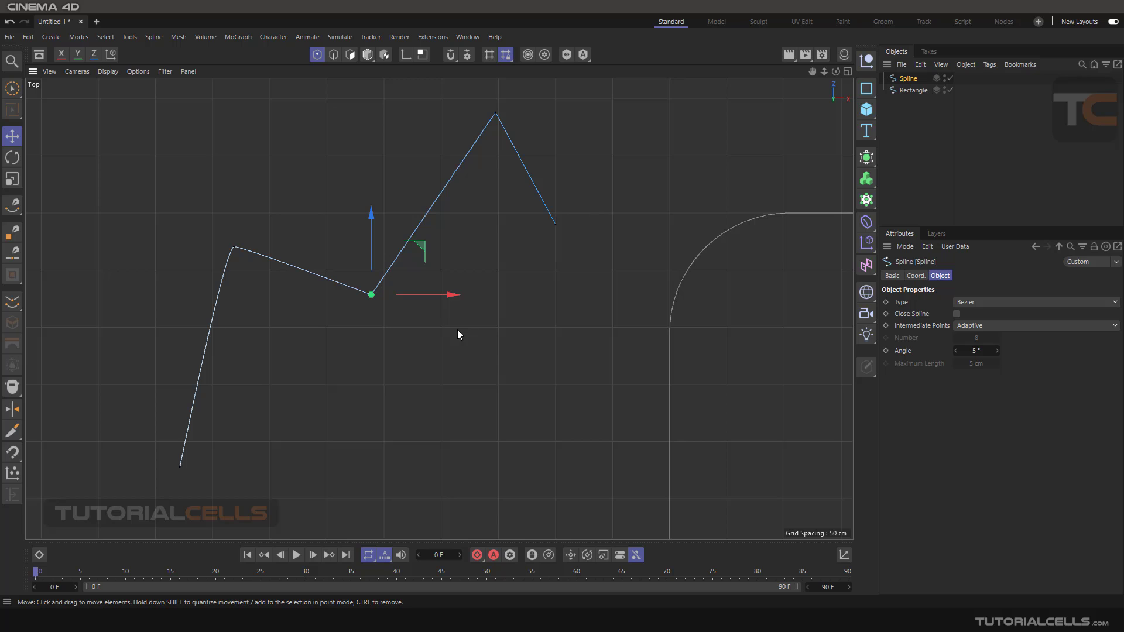
# Step: Chamfer the valley point with a 50 cm radius
pyautogui.rightClick(458, 329)
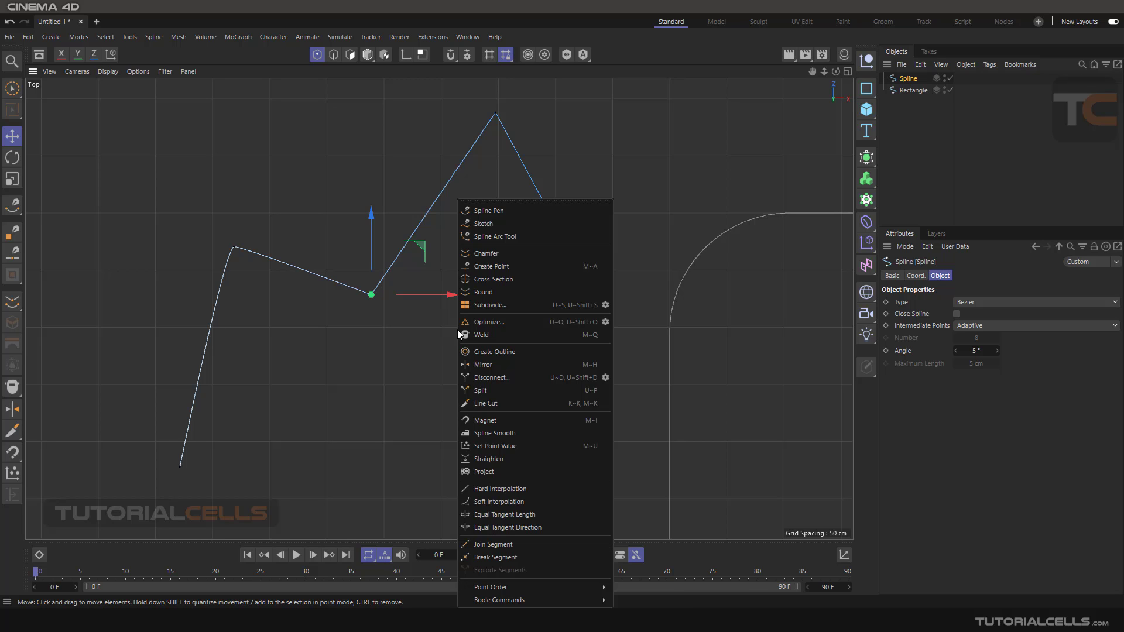
pyautogui.click(494, 254)
pyautogui.moveTo(409, 347); pyautogui.dragTo(404, 350)
pyautogui.scroll(4, 361, 273)
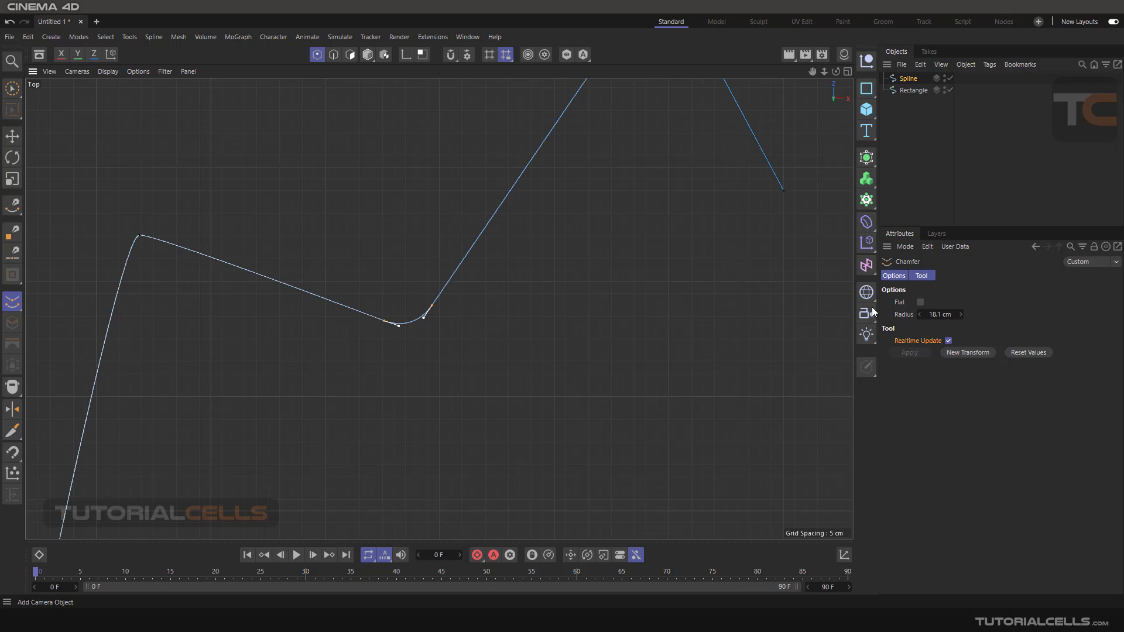
pyautogui.moveTo(920, 314); pyautogui.dragTo(948, 314)
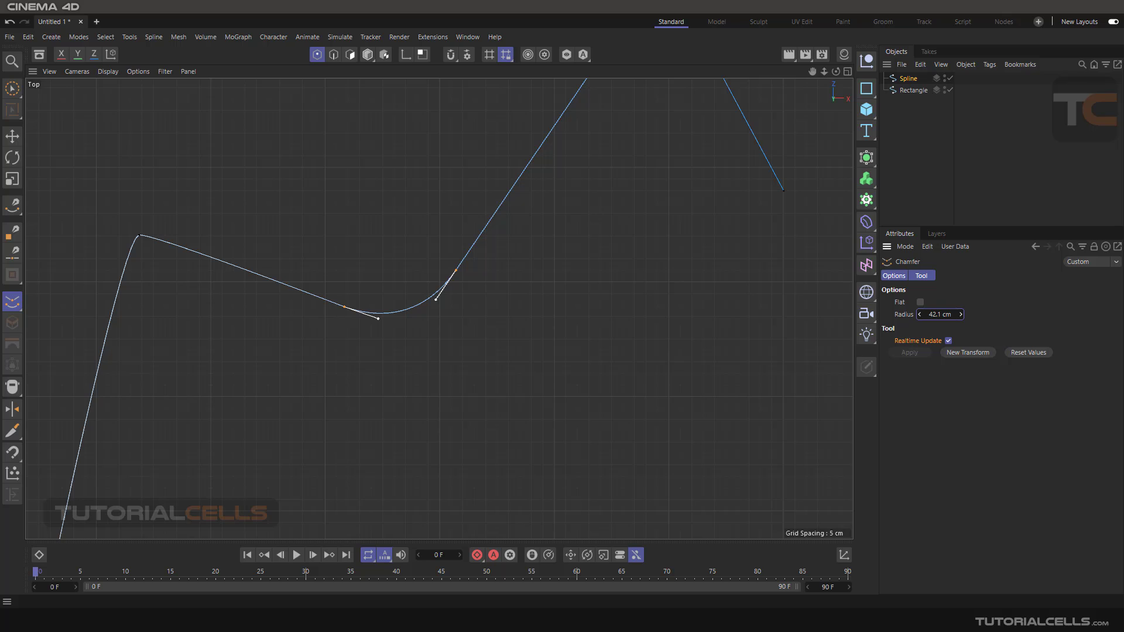
pyautogui.scroll(-3, 597, 310)
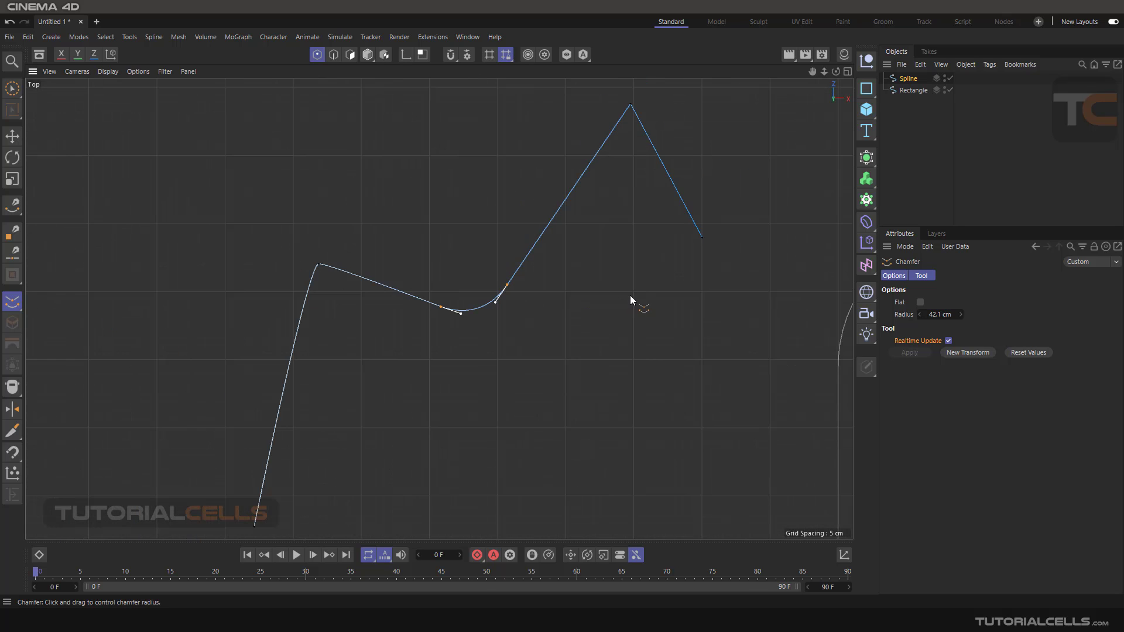
pyautogui.doubleClick(939, 314)
pyautogui.write('50')
pyautogui.press('Return')
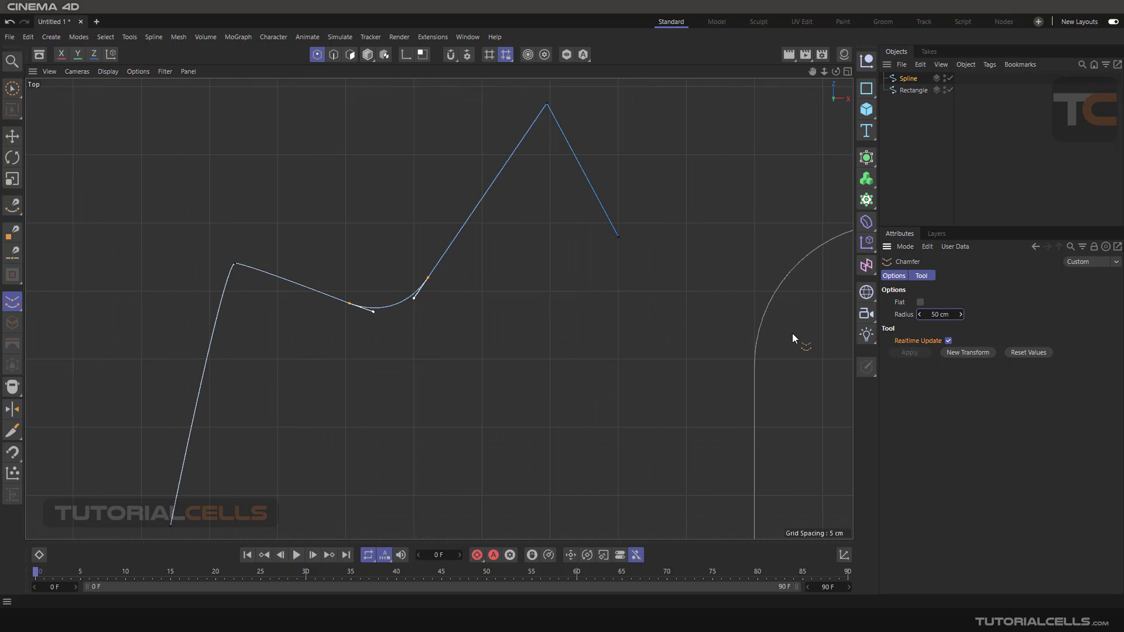
# Step: Return to the Move tool and pan the view back to the rounded square
pyautogui.press('e')
pyautogui.scroll(-4, 637, 353)
pyautogui.keyDown('alt'); pyautogui.moveTo(638, 353); pyautogui.dragTo(226, 286, button='middle'); pyautogui.keyUp('alt')
pyautogui.scroll(-3, 226, 286)
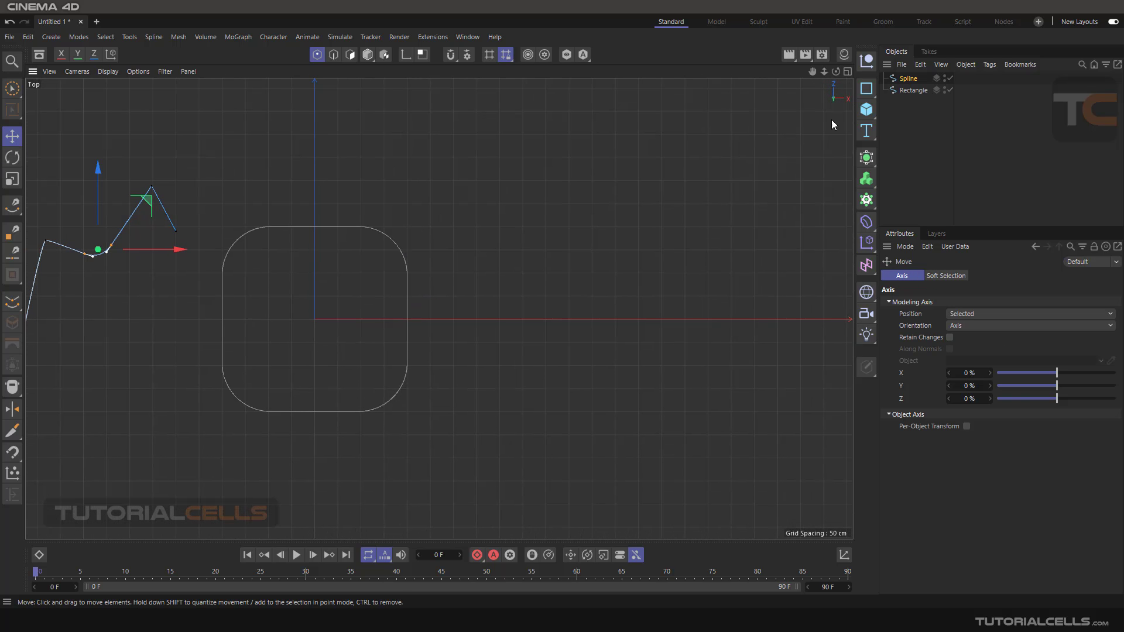
# Step: Add a second Rectangle, move it right of the rounded square, and make it editable
pyautogui.click(865, 91)
pyautogui.moveTo(359, 318); pyautogui.dragTo(677, 322)
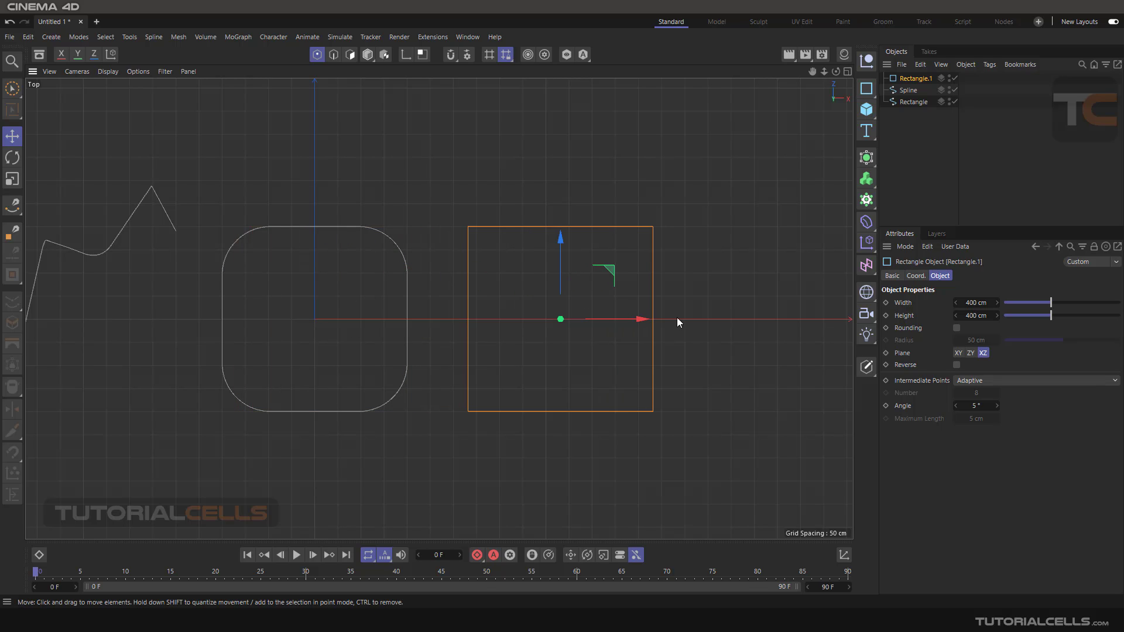
pyautogui.click(866, 366)
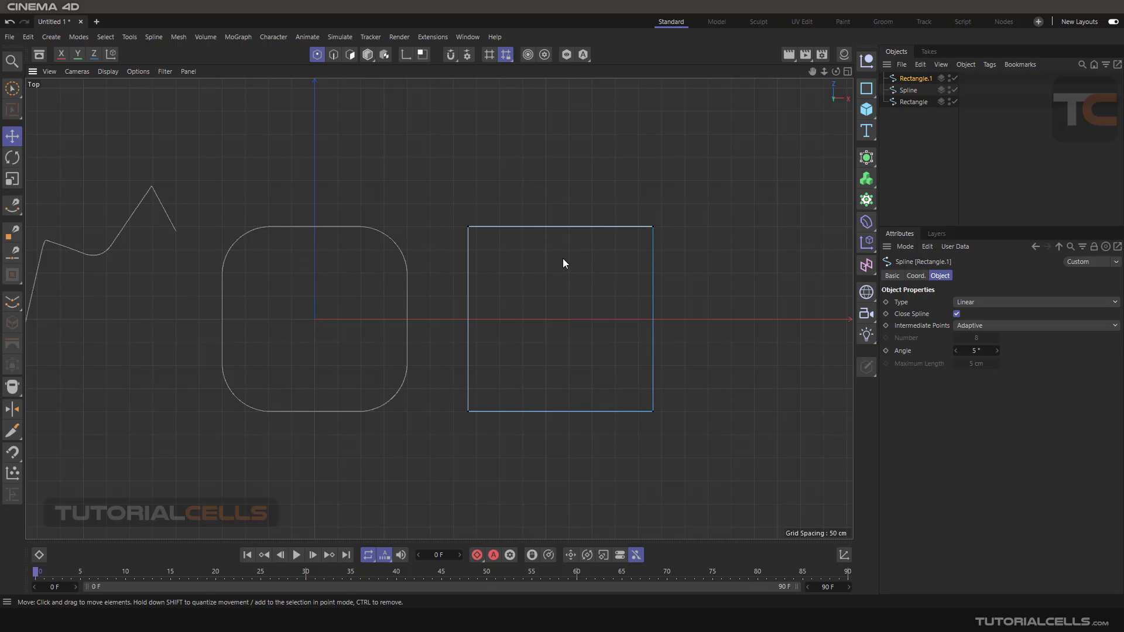
# Step: Apply a 50 cm chamfer to the new square's top-right corner point
pyautogui.click(653, 229)
pyautogui.scroll(2, 661, 251)
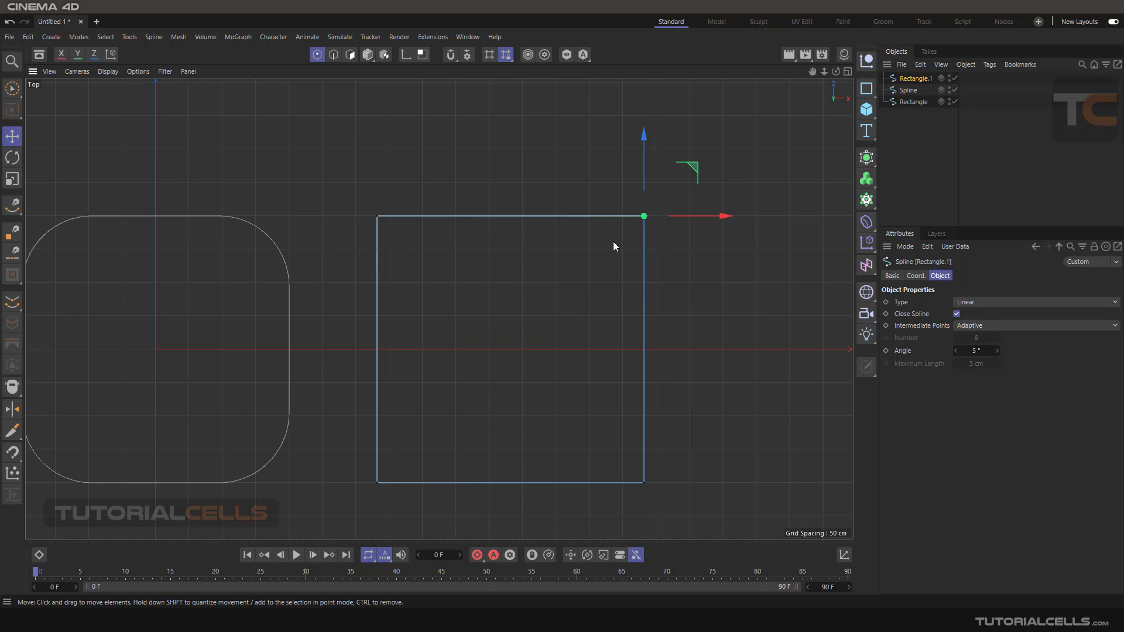
pyautogui.rightClick(706, 270)
pyautogui.click(723, 253)
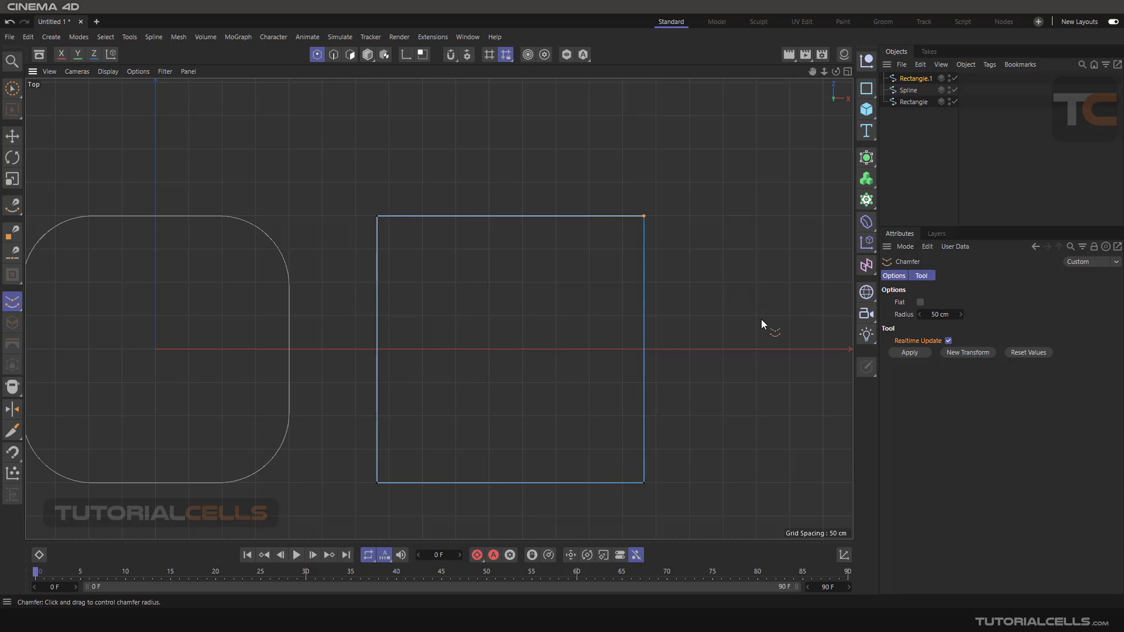
pyautogui.click(957, 354)
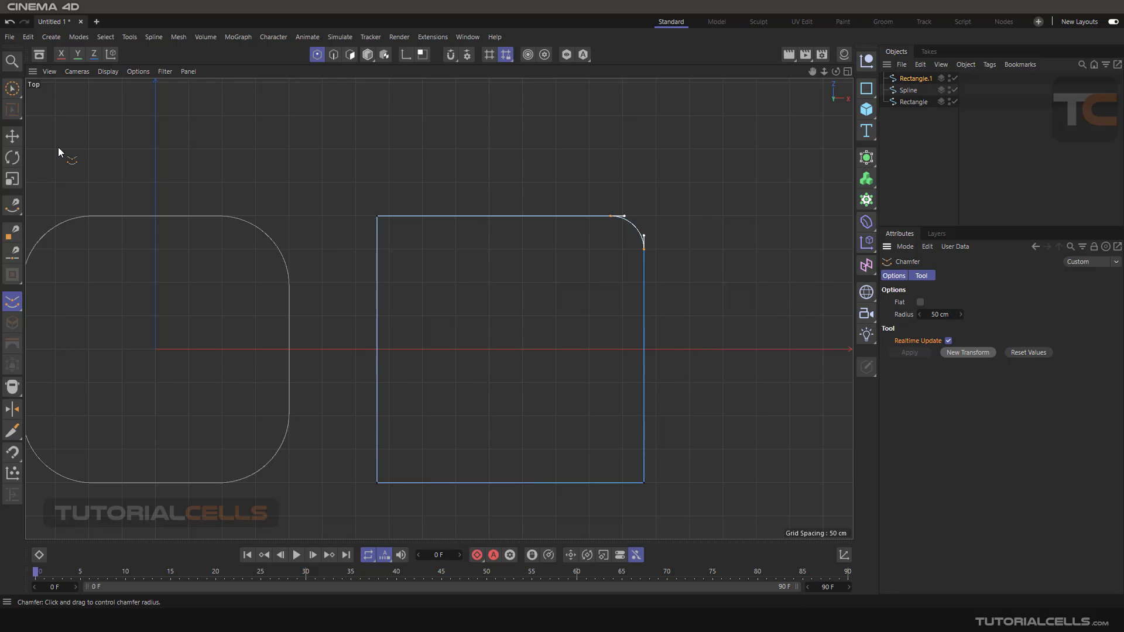
# Step: Chamfer Rectangle.1's bottom-left corner at 50 cm as a New Transform, keeping the top-right one
pyautogui.click(12, 140)
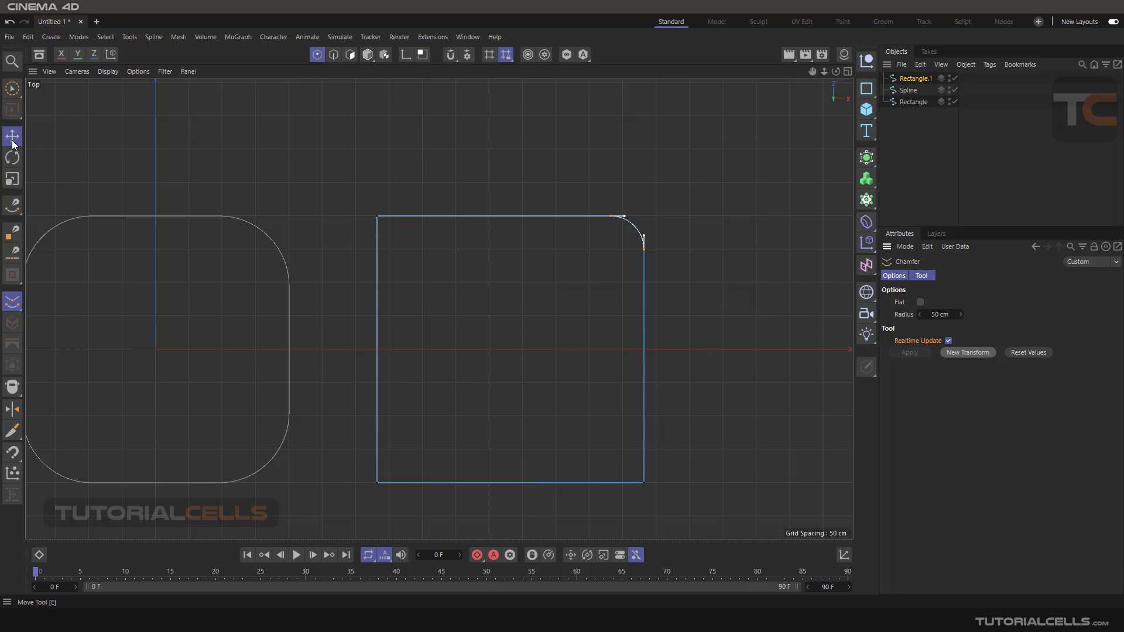
pyautogui.click(381, 485)
pyautogui.rightClick(764, 313)
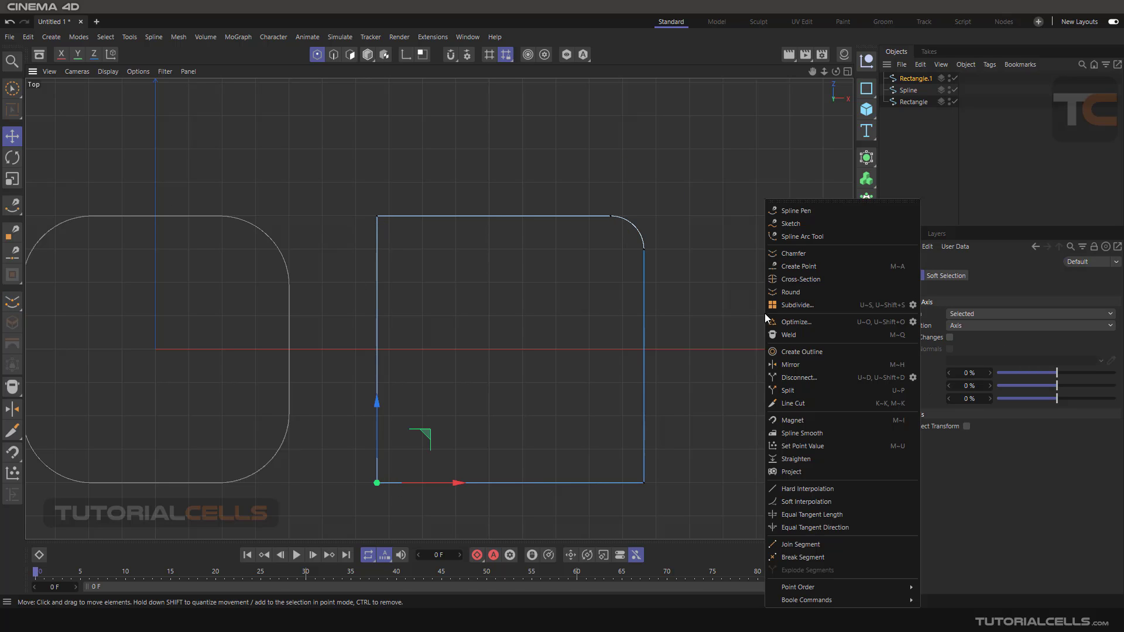
pyautogui.click(808, 253)
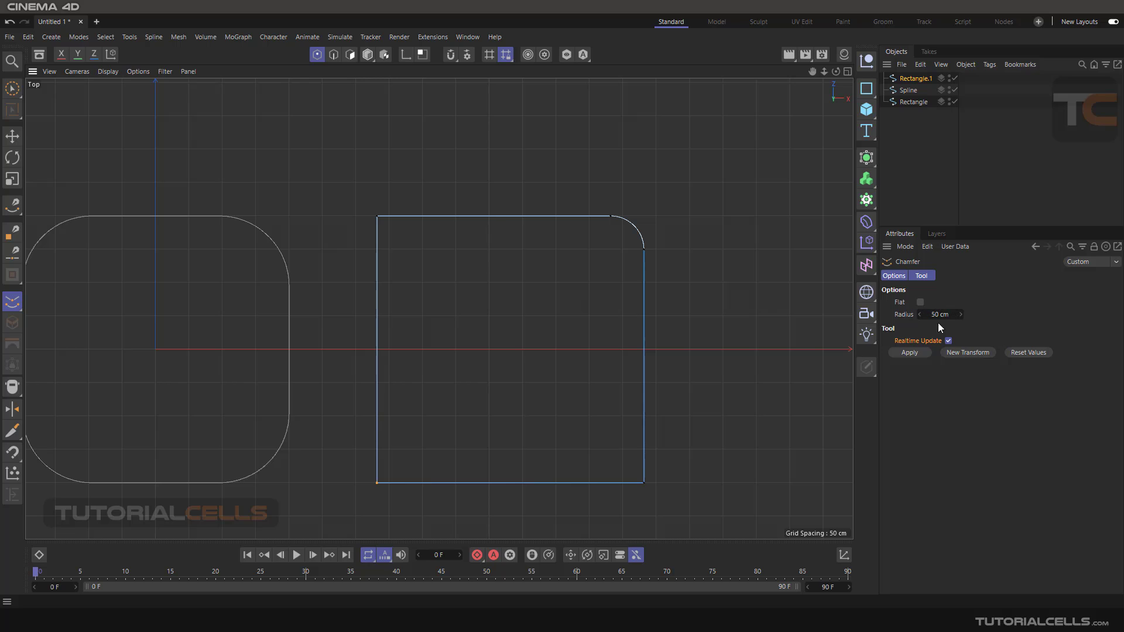
pyautogui.click(963, 350)
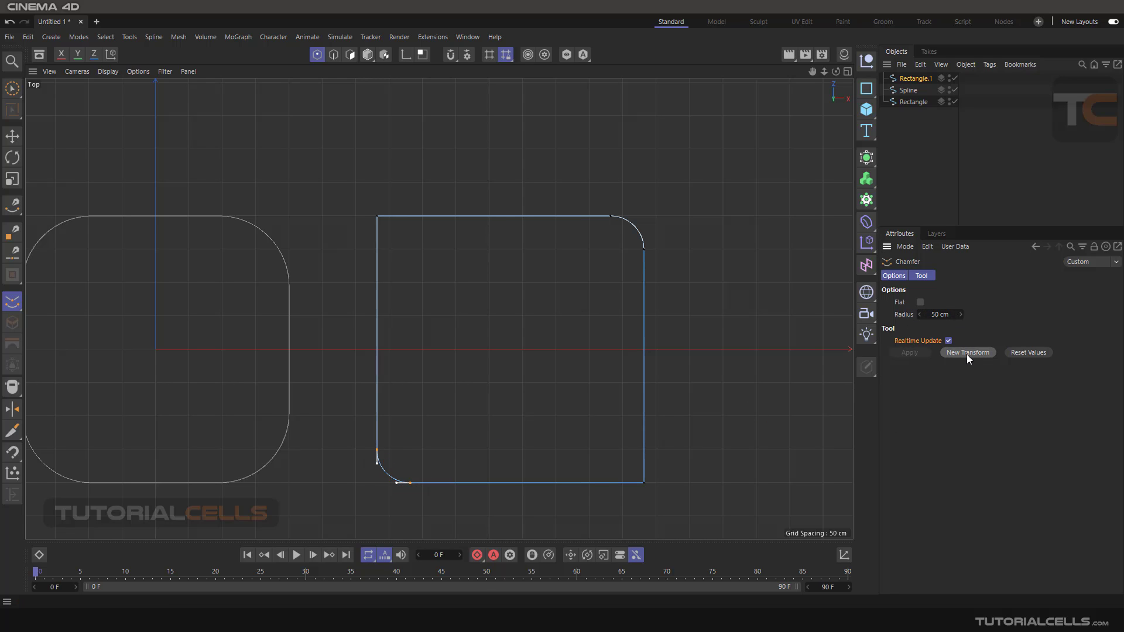
pyautogui.scroll(-2, 490, 318)
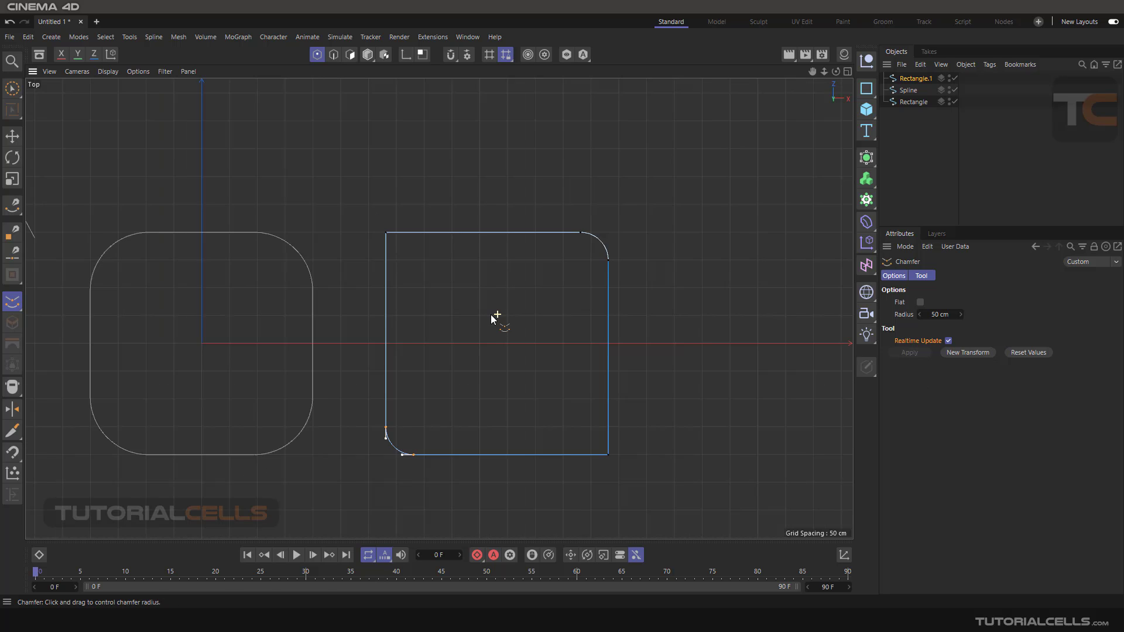
pyautogui.keyDown('alt'); pyautogui.moveTo(437, 333); pyautogui.dragTo(559, 308, button='middle'); pyautogui.keyUp('alt')
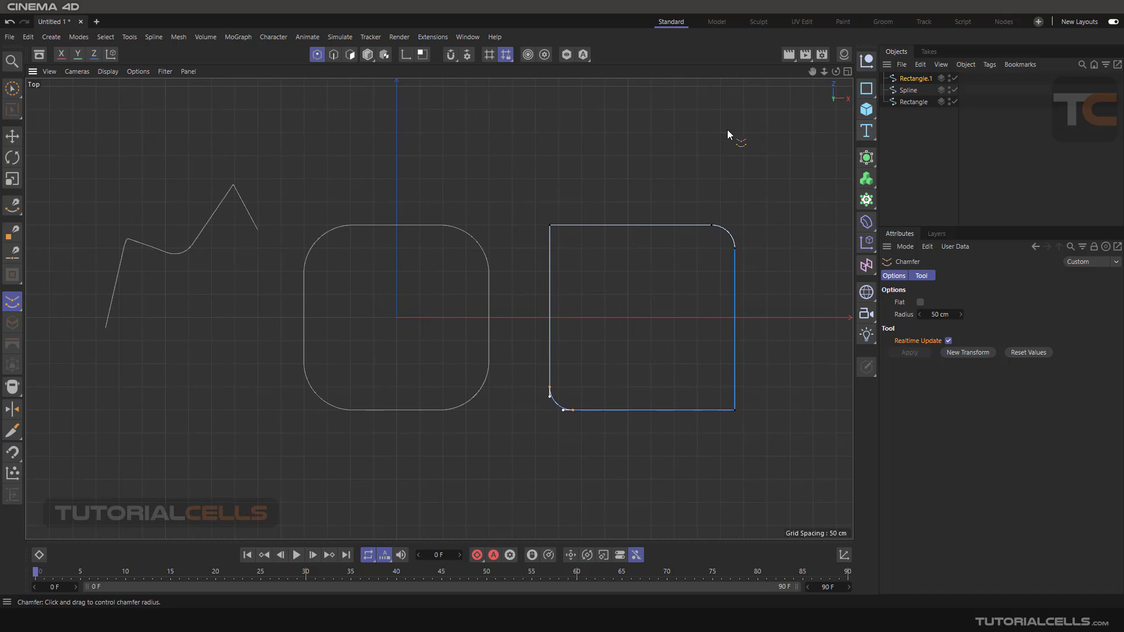